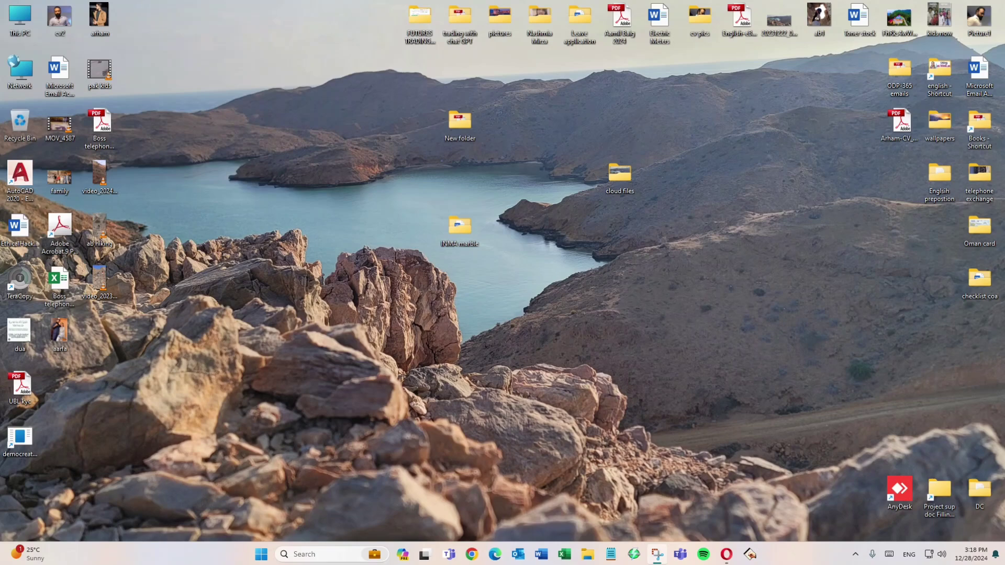
Step: Bring up the maximized Microsoft 365 admin center window, return to the active users list and open the COA CLOUD account details
{"action": "left_click_drag", "start_coordinate": [1003, 152], "coordinate": [512, 59]}
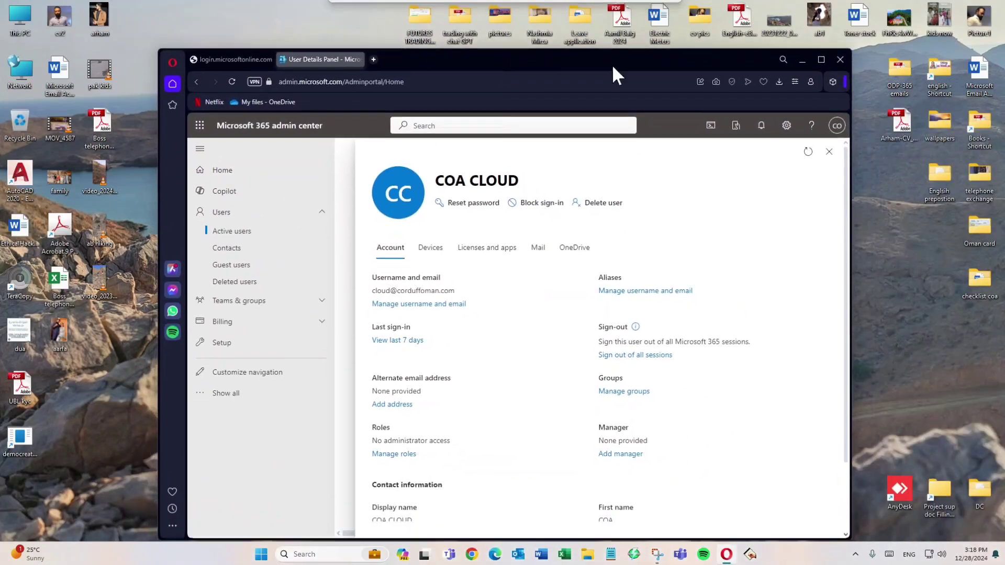
{"action": "left_click", "coordinate": [821, 59]}
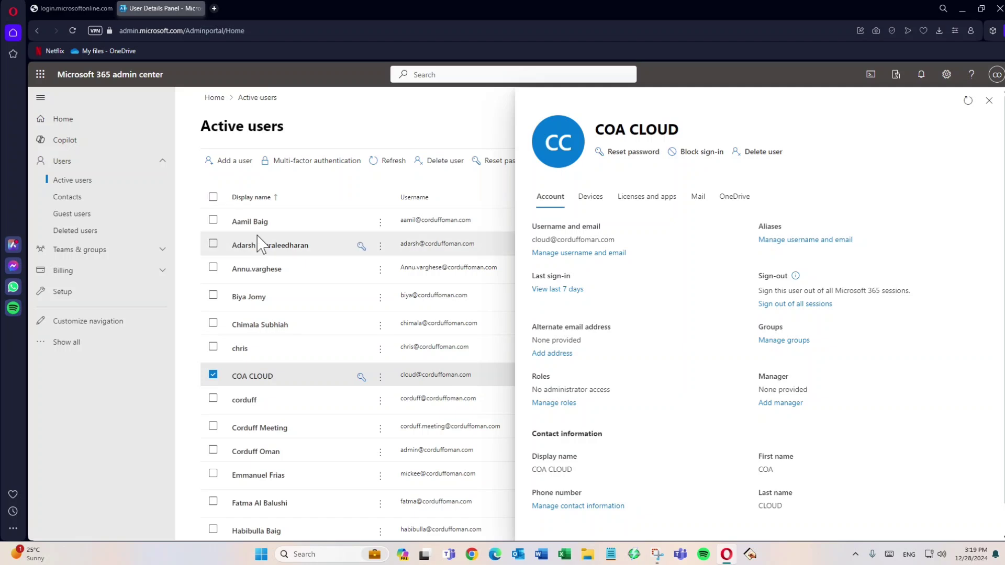
{"action": "left_click", "coordinate": [75, 184]}
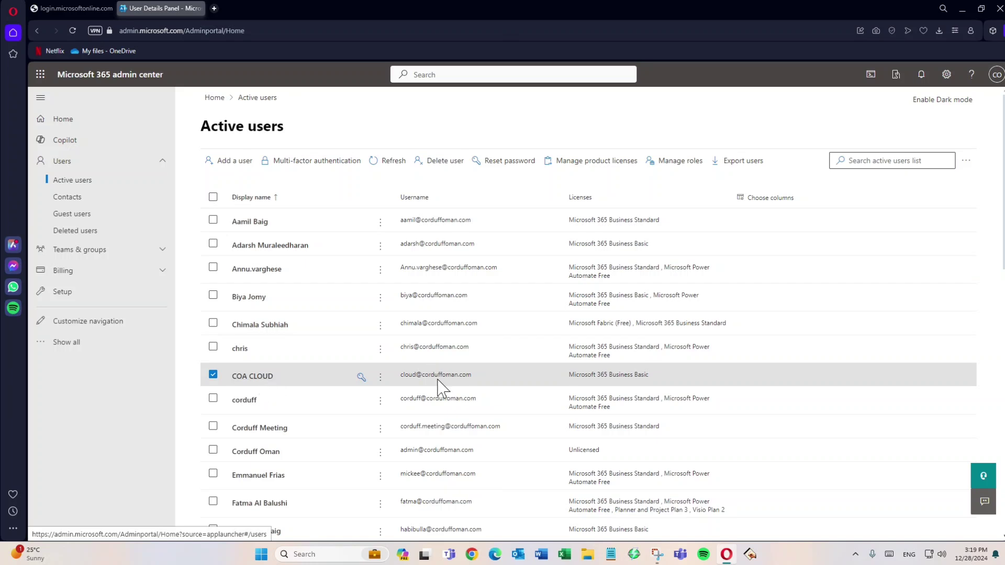
{"action": "left_click", "coordinate": [250, 376]}
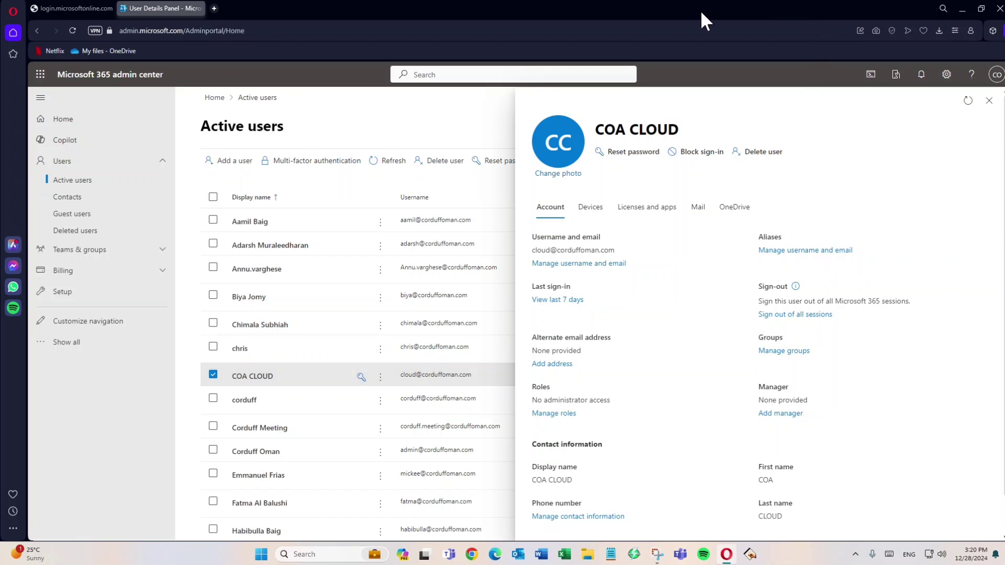
Step: Dismiss the prompt to quit Opera and move the admin center browser window off this screen
{"action": "left_click", "coordinate": [999, 8]}
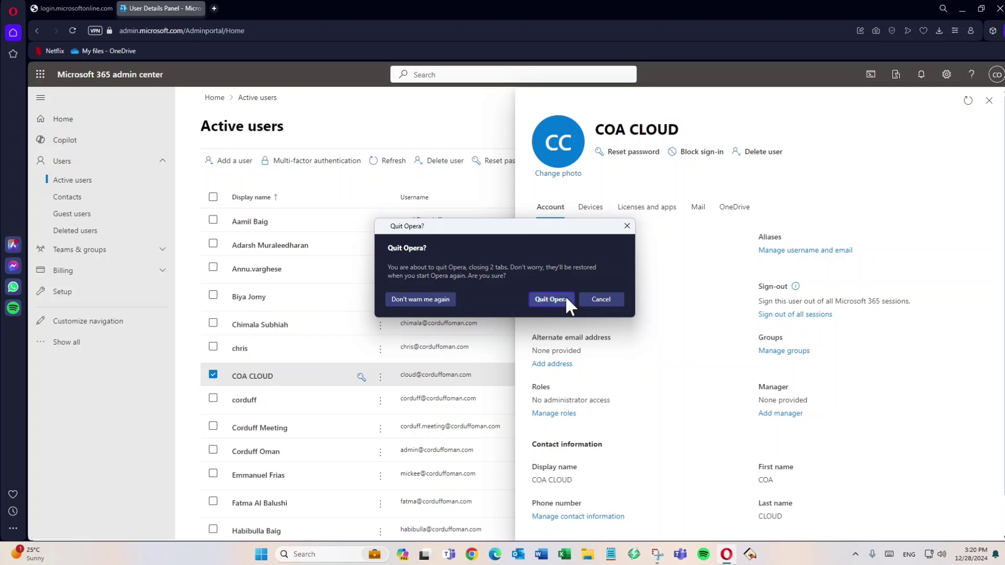
{"action": "left_click", "coordinate": [627, 225]}
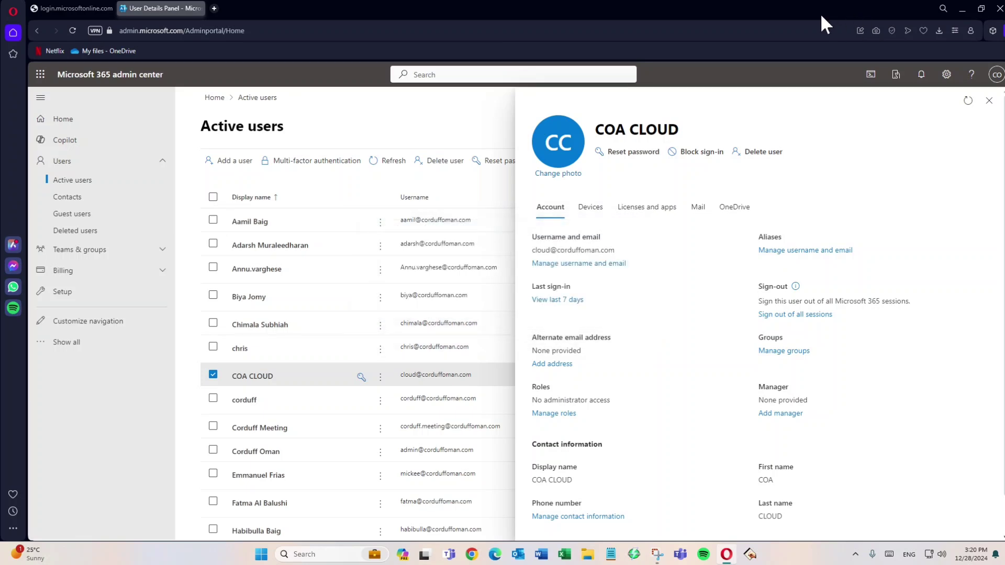
{"action": "left_click_drag", "start_coordinate": [821, 15], "coordinate": [1004, 126]}
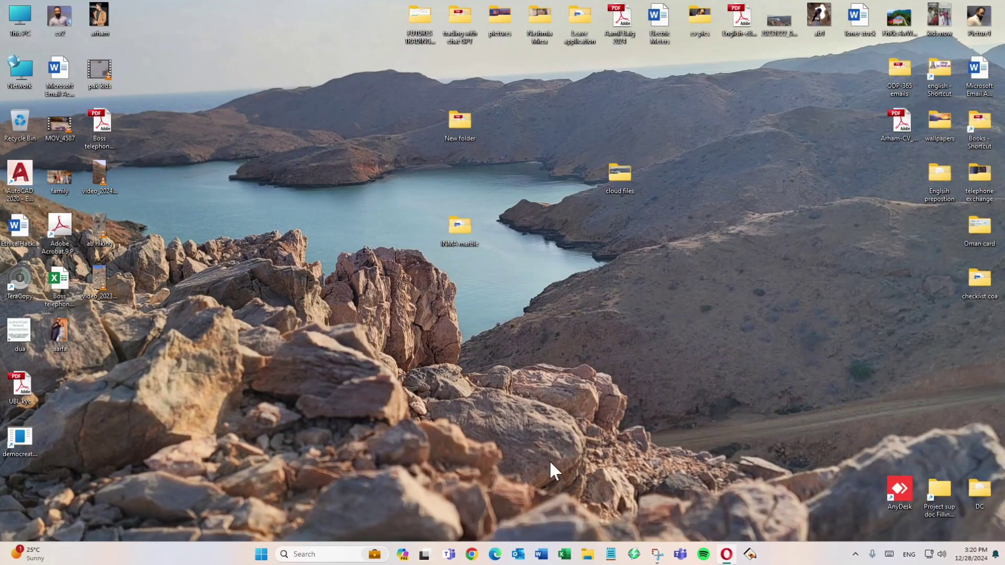
Step: Switch to Microsoft Edge and load the Microsoft 365 home page
{"action": "left_click", "coordinate": [495, 554]}
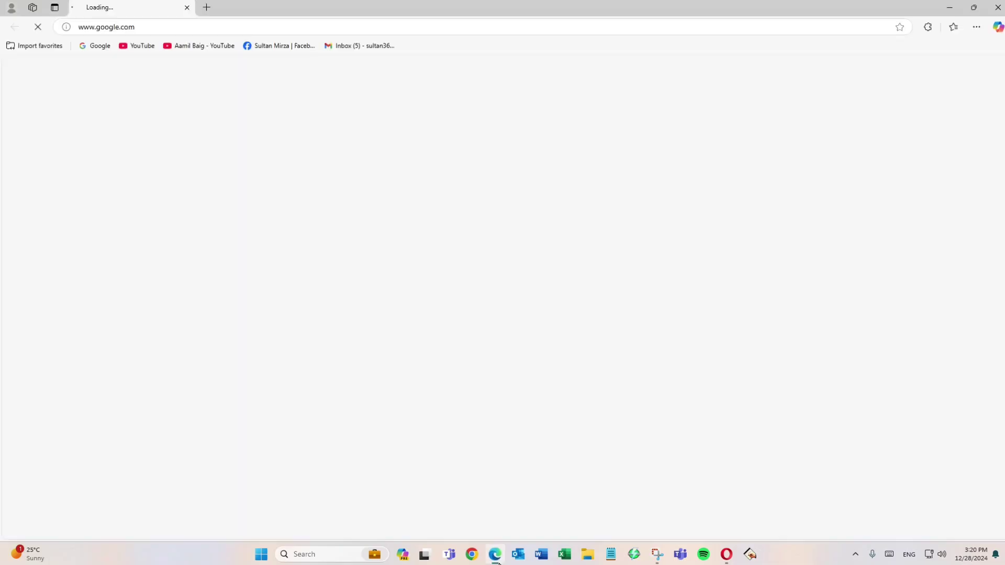
{"action": "left_click", "coordinate": [305, 30]}
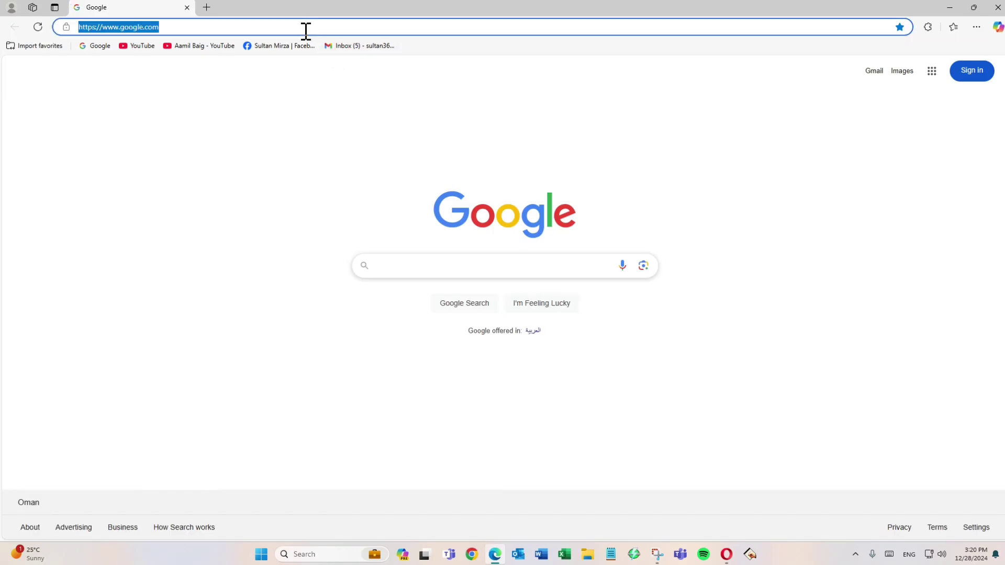
{"action": "type", "text": "w"}
{"action": "key", "text": "BackSpace"}
{"action": "key", "text": "BackSpace"}
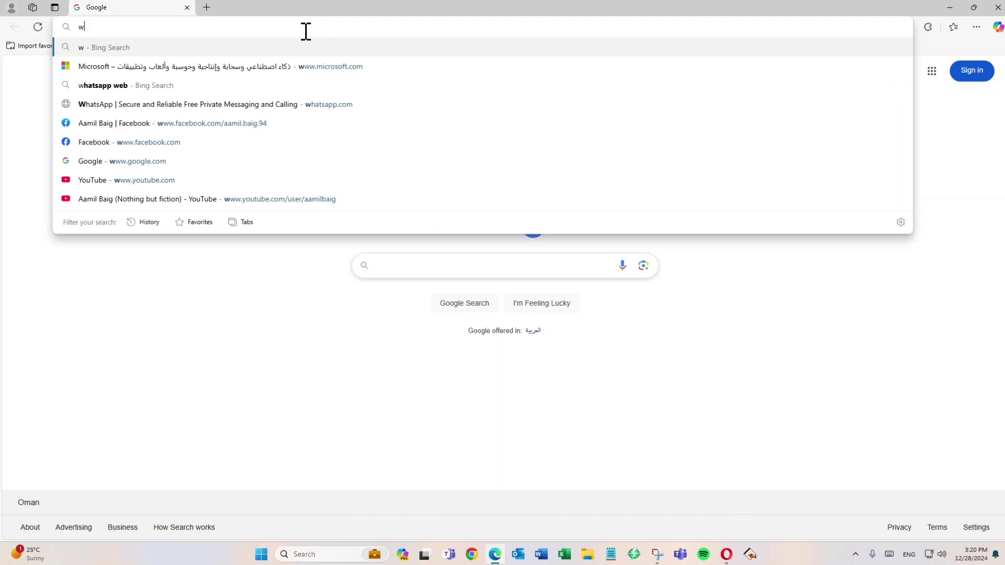
{"action": "type", "text": "p"}
{"action": "key", "text": "Return"}
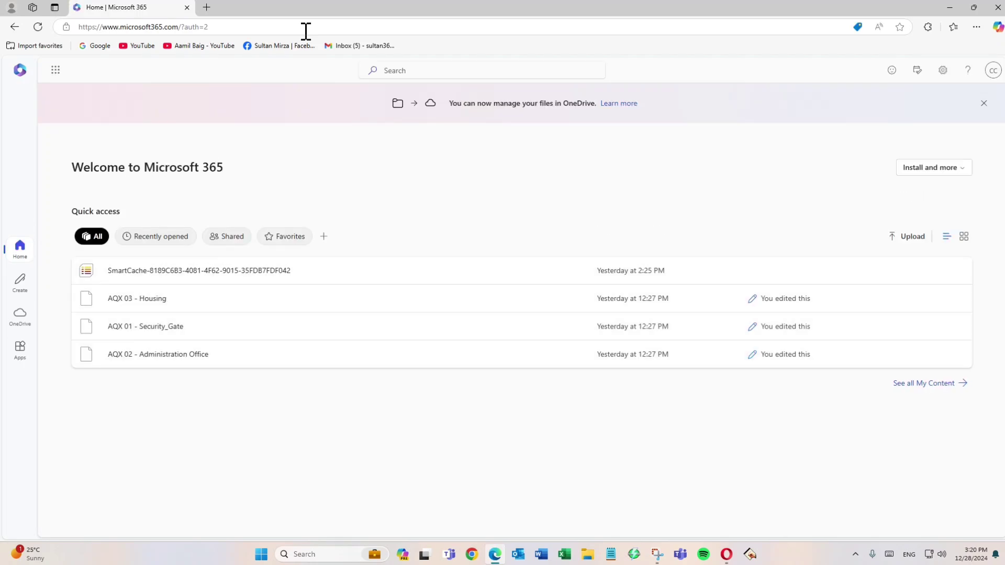
Step: Check which account is signed in to Microsoft 365 and view its Outlook mailbox, closing the mailbox page when done
{"action": "left_click", "coordinate": [994, 72]}
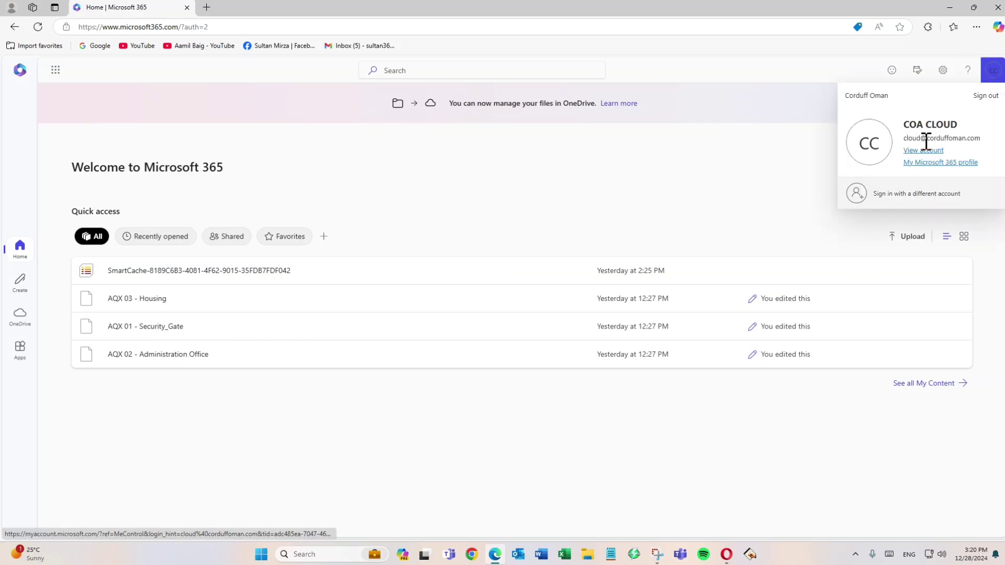
{"action": "left_click", "coordinate": [710, 166]}
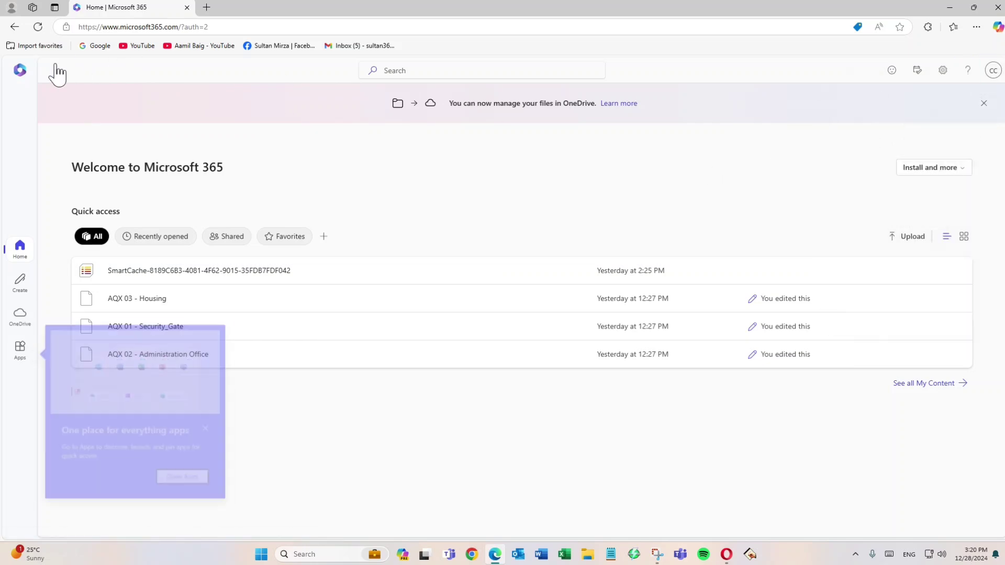
{"action": "left_click", "coordinate": [61, 84]}
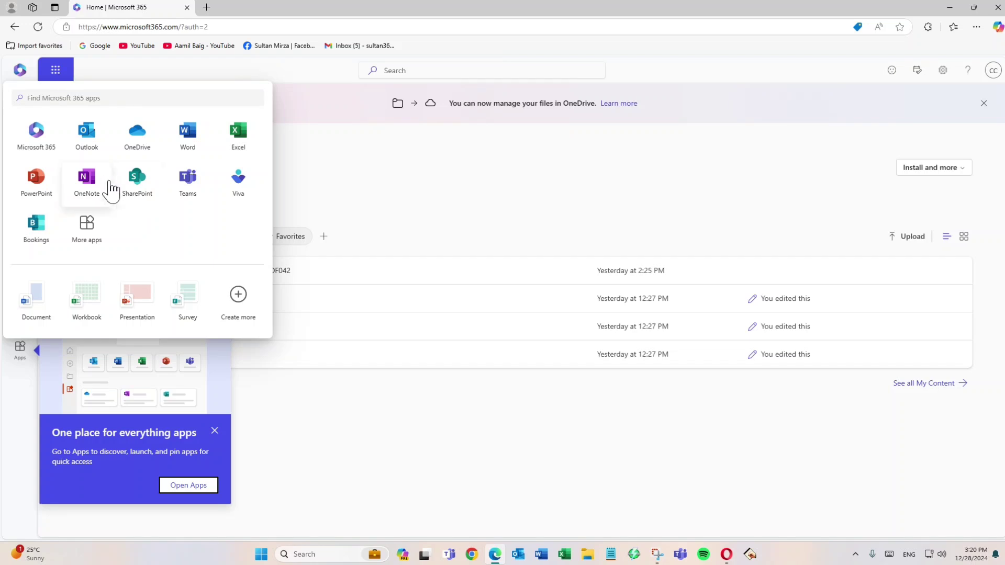
{"action": "left_click", "coordinate": [89, 148]}
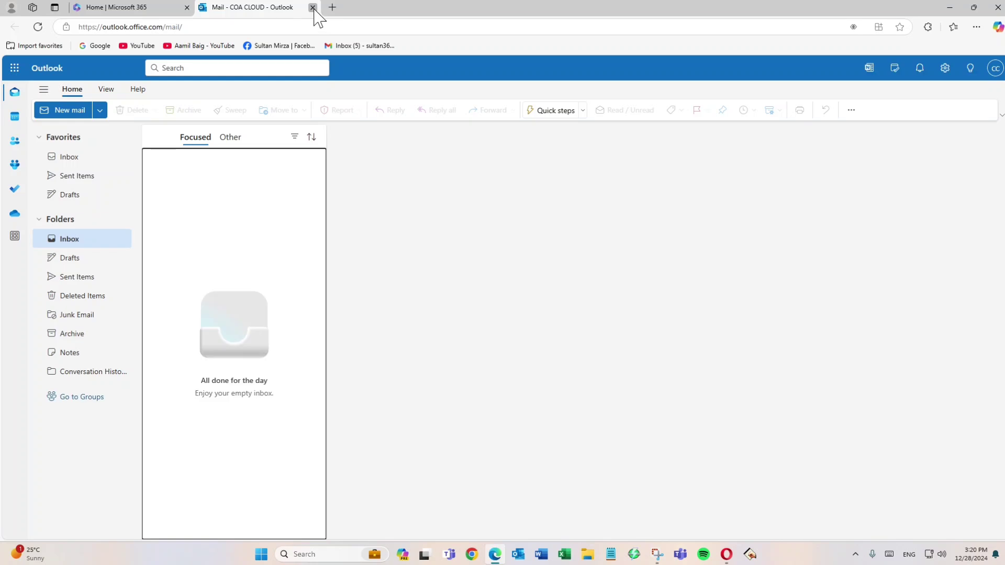
{"action": "left_click", "coordinate": [312, 7]}
Step: Open OneDrive from the Microsoft 365 apps, review the options for adding content and show My files
{"action": "left_click", "coordinate": [55, 70]}
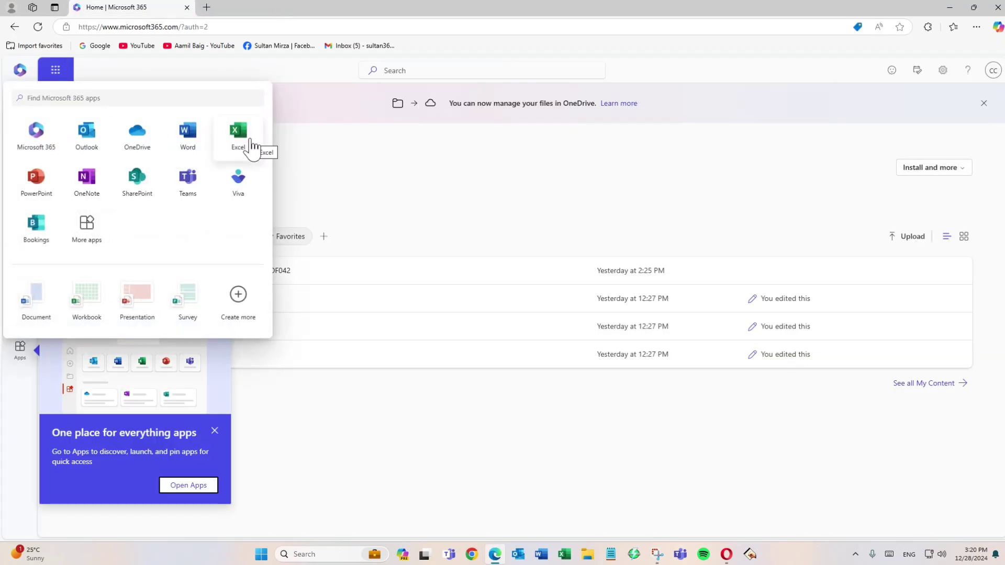
{"action": "left_click", "coordinate": [138, 135]}
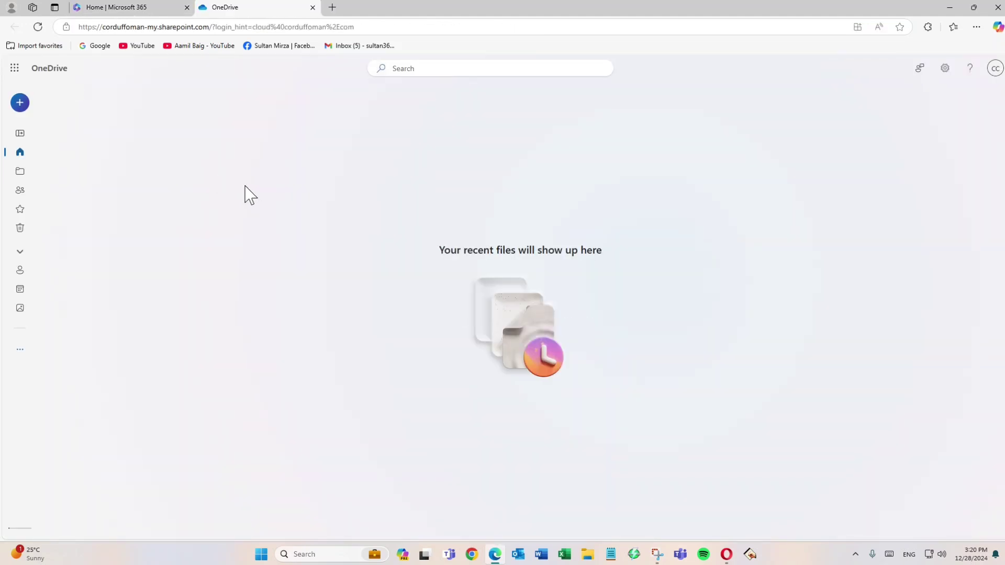
{"action": "left_click", "coordinate": [19, 103]}
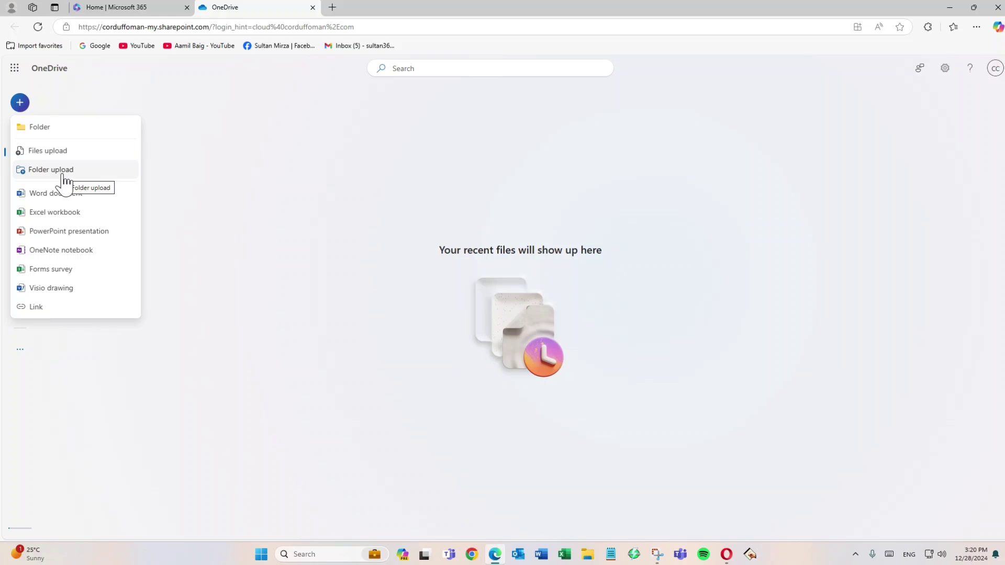
{"action": "key", "text": "Escape"}
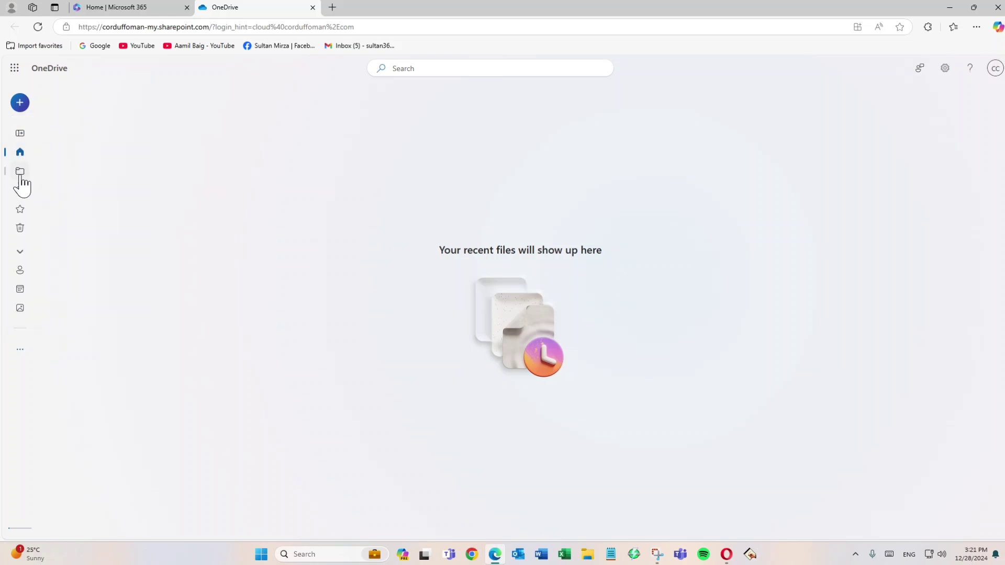
{"action": "left_click", "coordinate": [21, 174]}
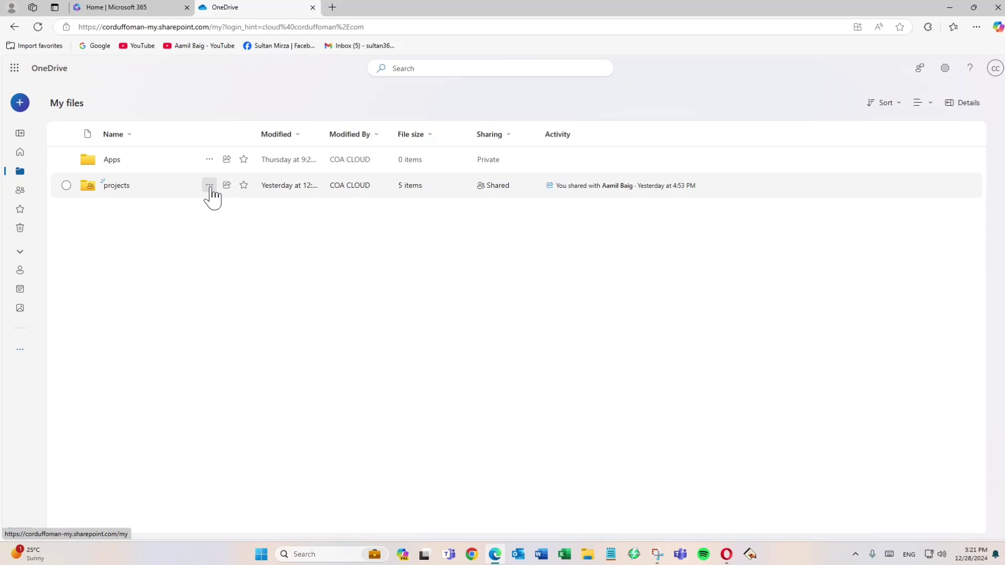
Step: View who has access to the projects folder and look at the form for granting access, without adding anyone
{"action": "left_click", "coordinate": [209, 188]}
{"action": "left_click", "coordinate": [265, 249]}
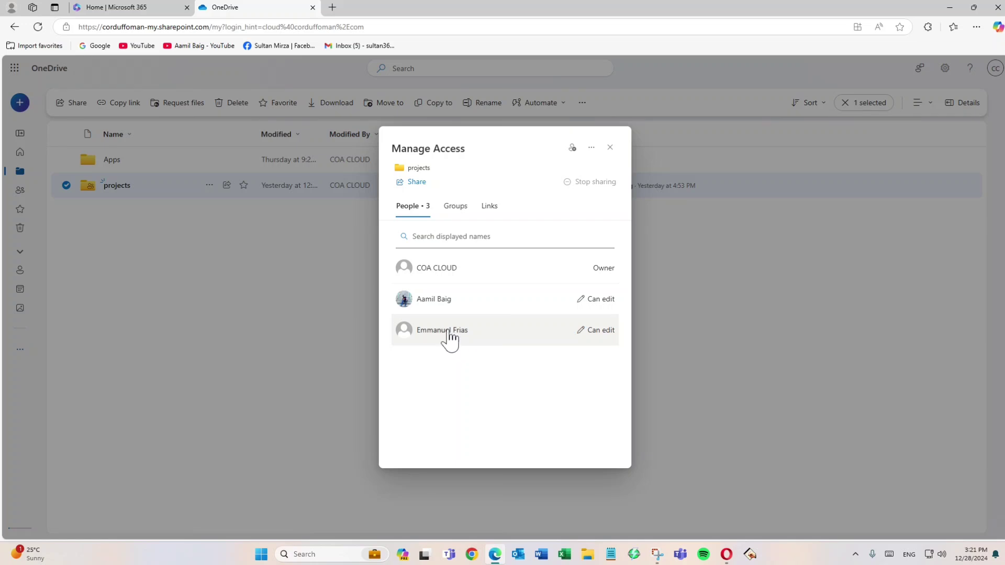
{"action": "left_click", "coordinate": [573, 149]}
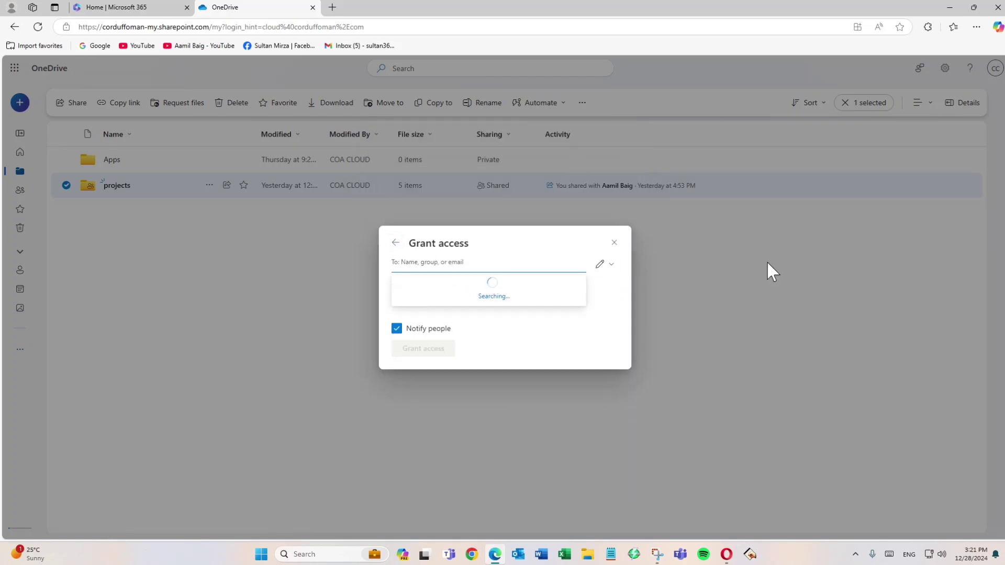
{"action": "left_click", "coordinate": [614, 242]}
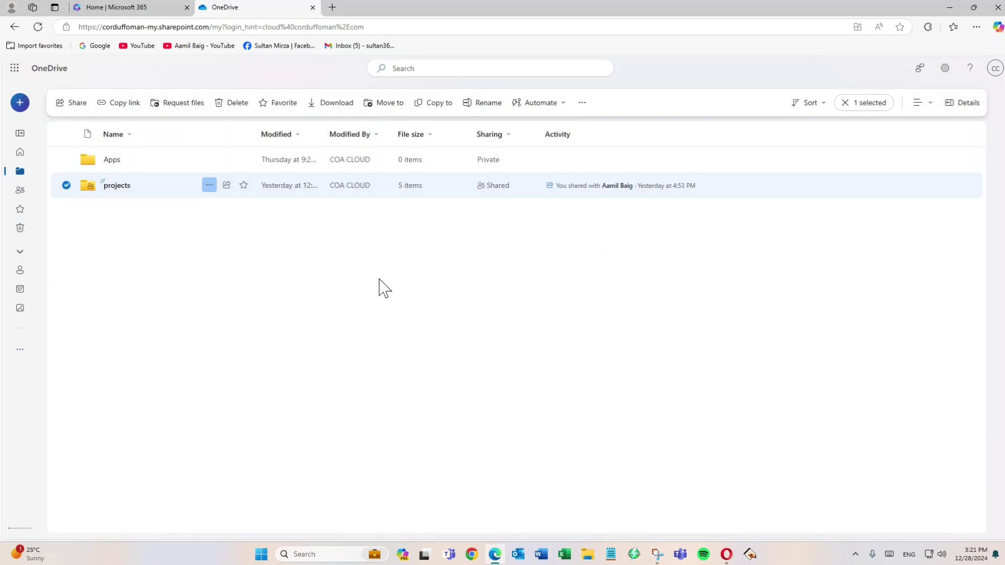
Step: Open the projects folder and preview its two JPG images and AQX 01 - Security_Gate.rvt, closing each preview
{"action": "left_click", "coordinate": [114, 186]}
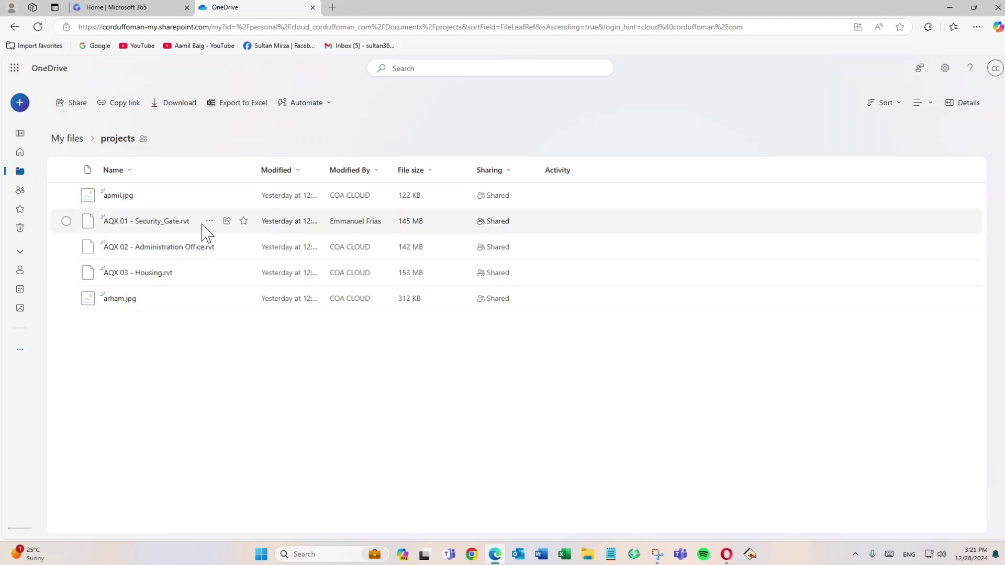
{"action": "mouse_move", "coordinate": [175, 232]}
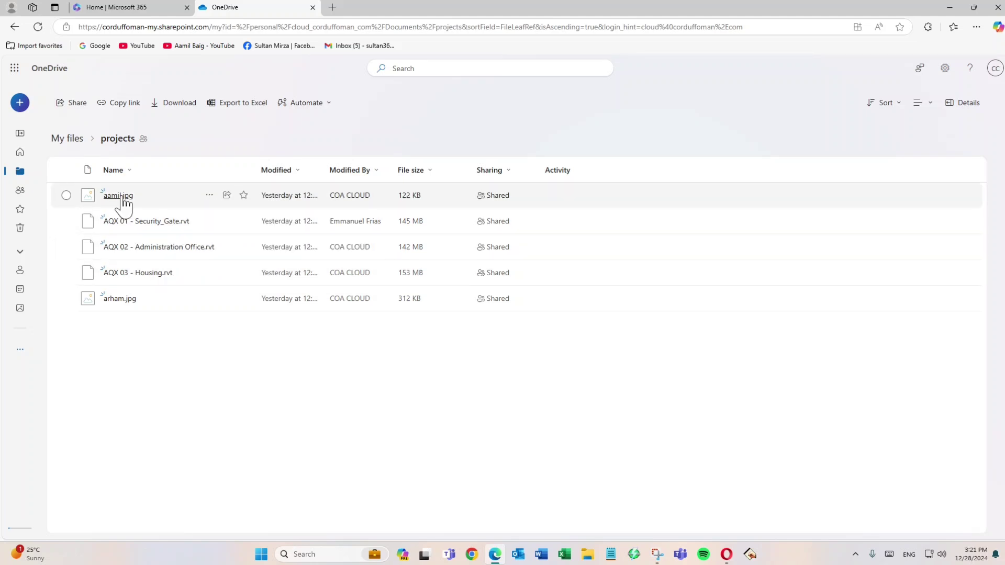
{"action": "mouse_move", "coordinate": [122, 198]}
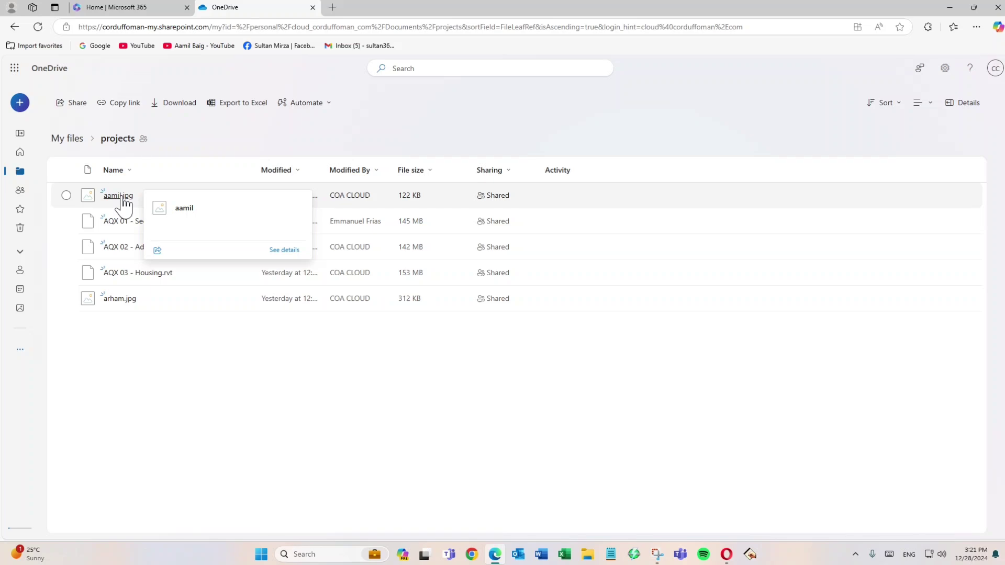
{"action": "left_click", "coordinate": [122, 198]}
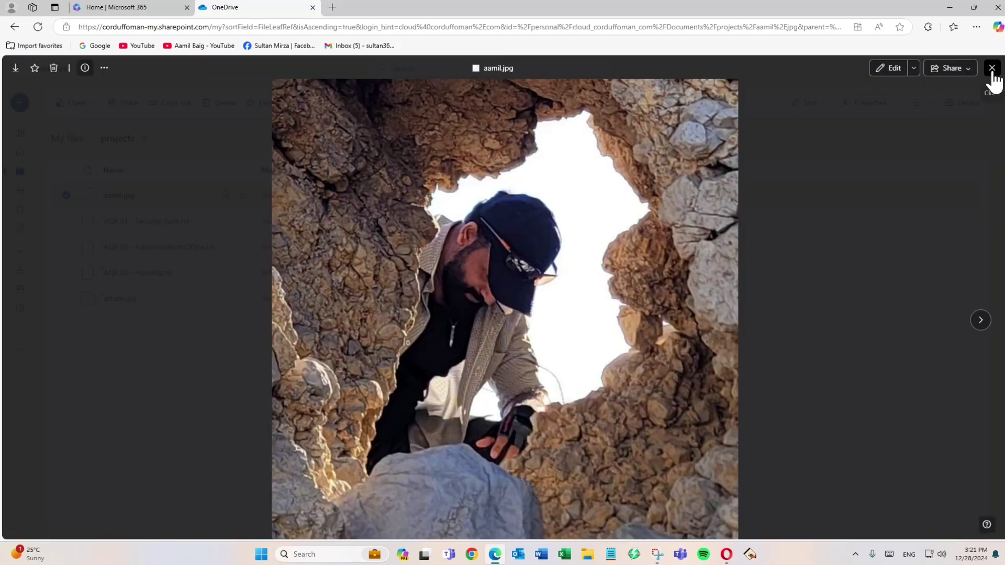
{"action": "left_click", "coordinate": [991, 69]}
{"action": "left_click", "coordinate": [122, 299]}
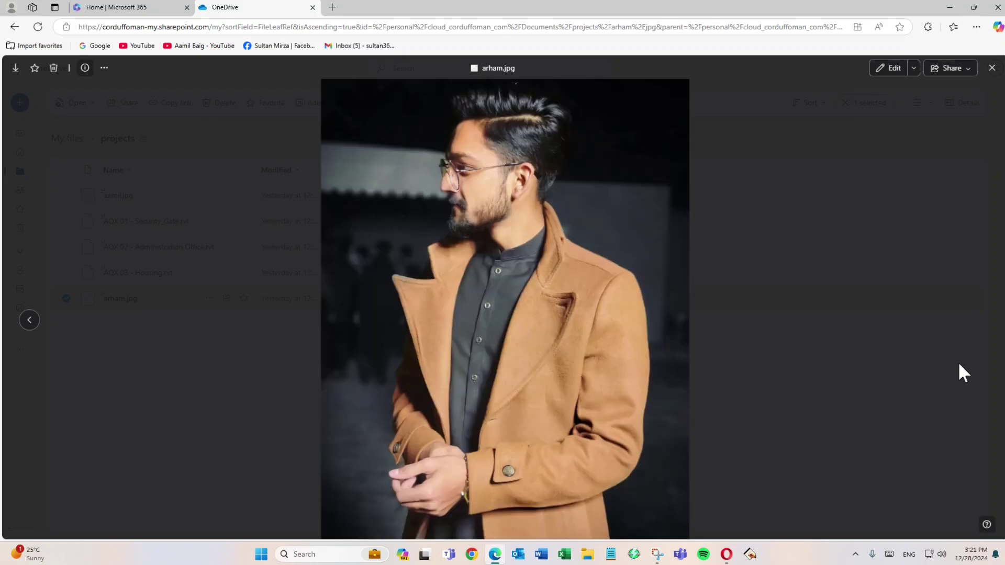
{"action": "left_click", "coordinate": [992, 68]}
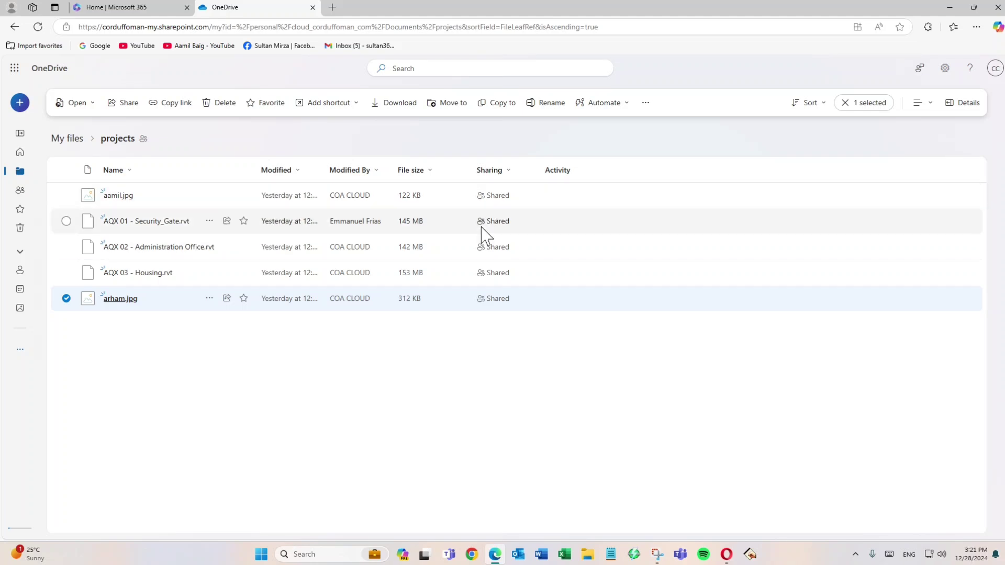
{"action": "left_click", "coordinate": [152, 221]}
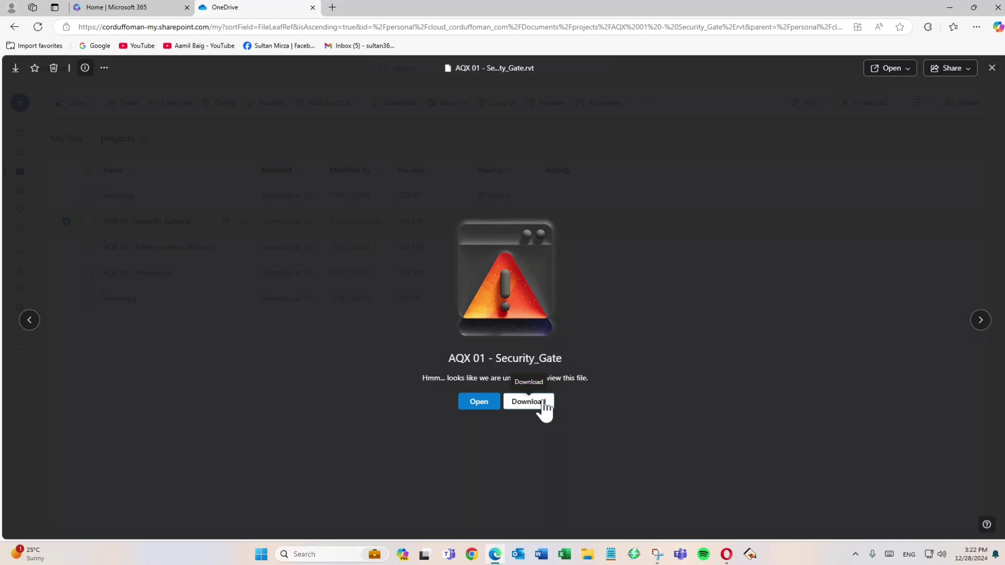
{"action": "left_click", "coordinate": [991, 68]}
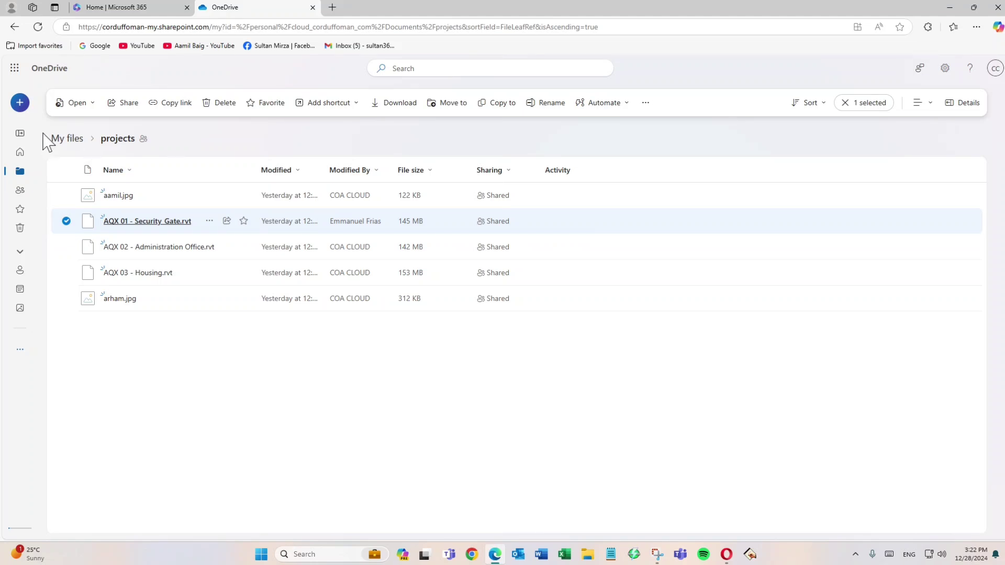
Step: Go back to My files, reopen the projects folder and view the options for adding content to it
{"action": "left_click", "coordinate": [23, 172]}
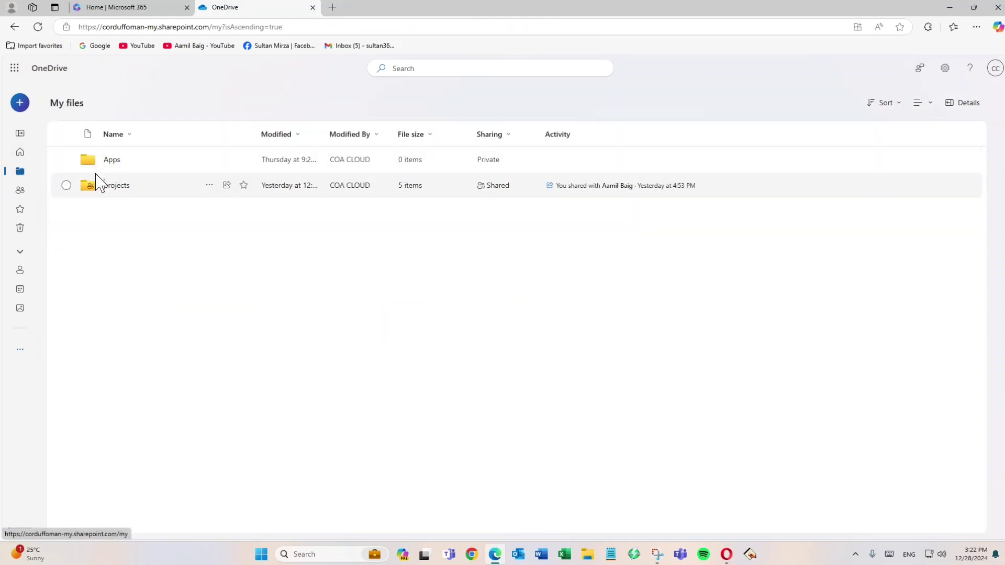
{"action": "left_click", "coordinate": [115, 188]}
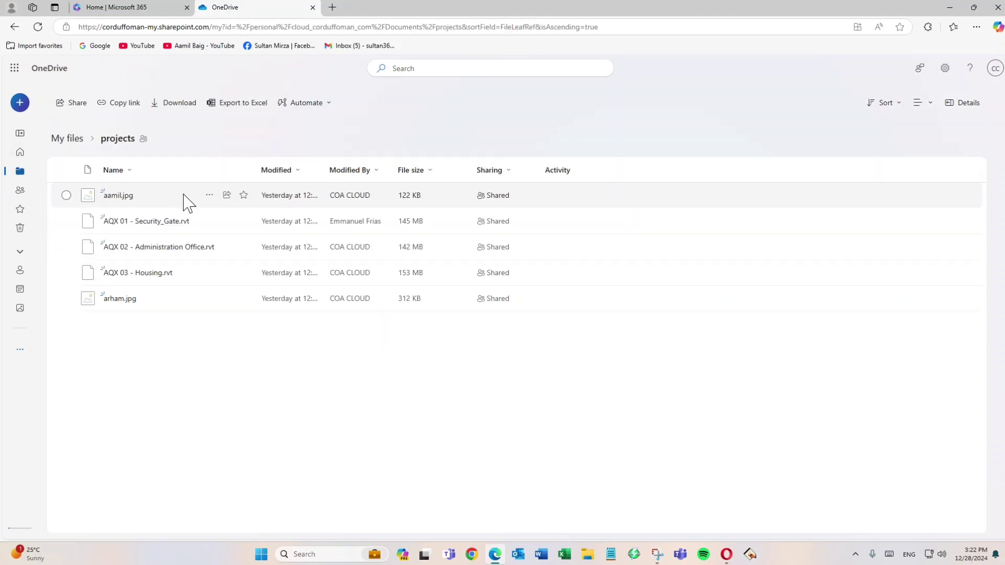
{"action": "left_click", "coordinate": [26, 107]}
{"action": "left_click", "coordinate": [416, 390]}
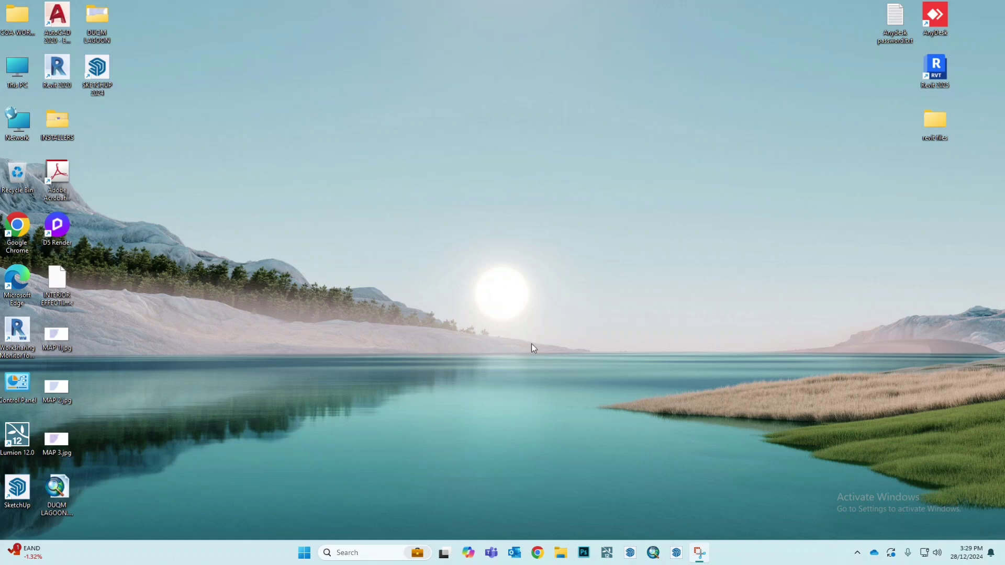
Step: Switch to Chrome, open portal.office.com and view which account is signed in to Microsoft 365
{"action": "left_click", "coordinate": [537, 552]}
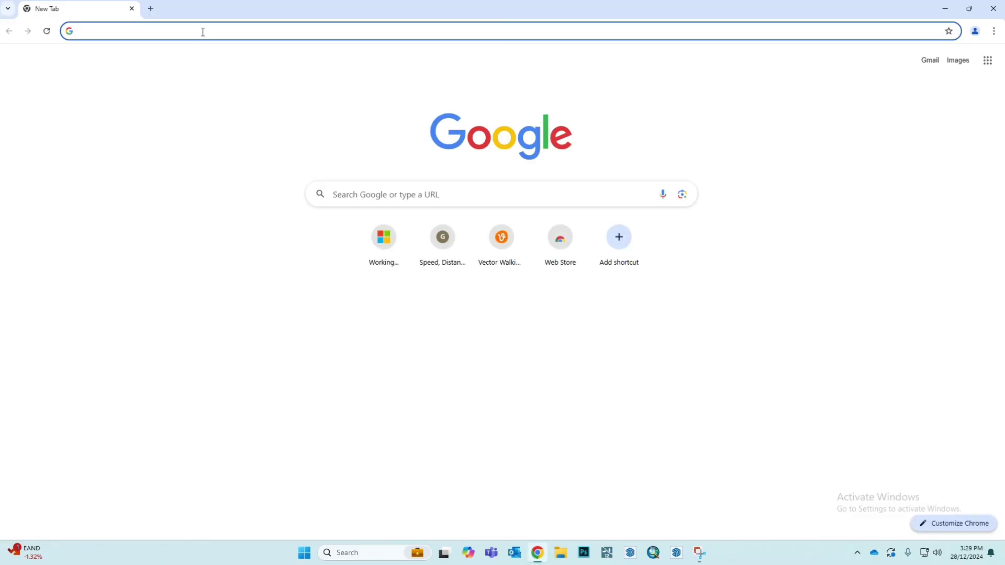
{"action": "left_click", "coordinate": [200, 29]}
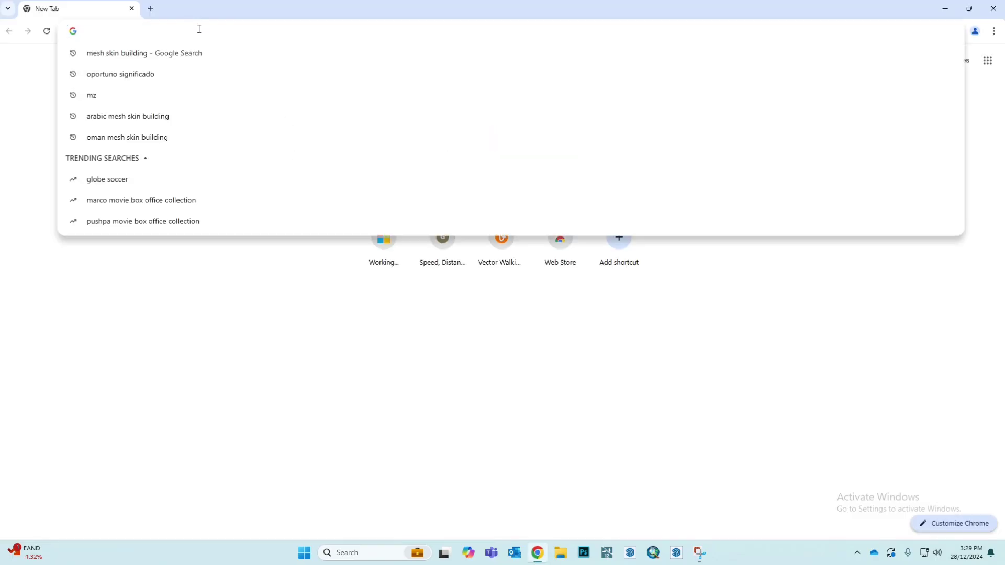
{"action": "type", "text": "portal.office.com"}
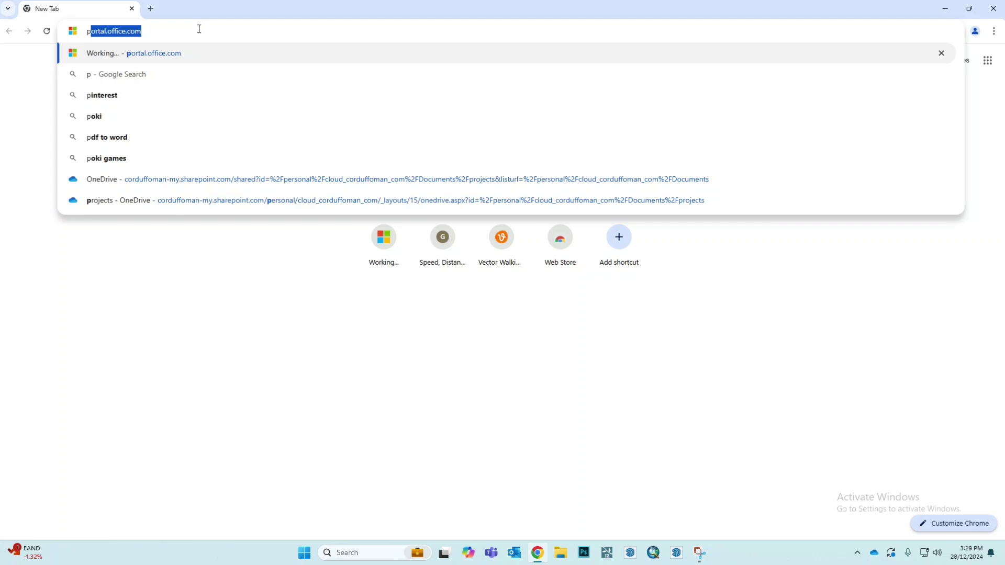
{"action": "key", "text": "Return"}
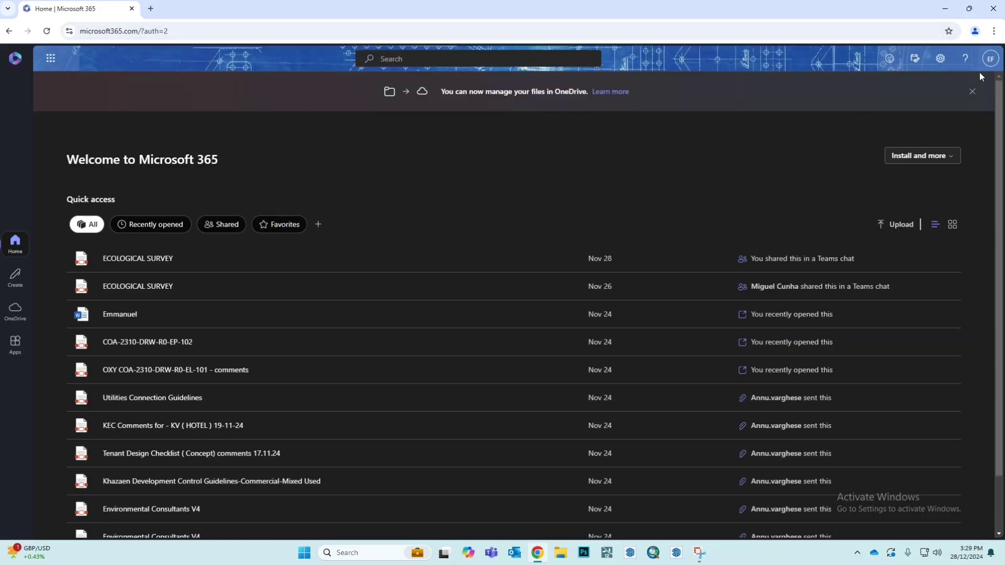
{"action": "left_click", "coordinate": [990, 59]}
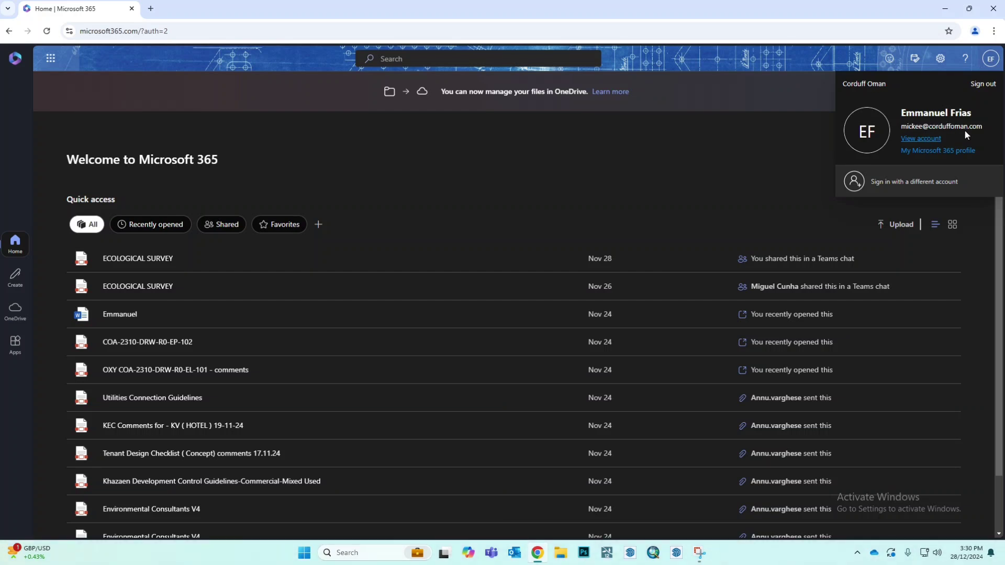
{"action": "left_click", "coordinate": [723, 153]}
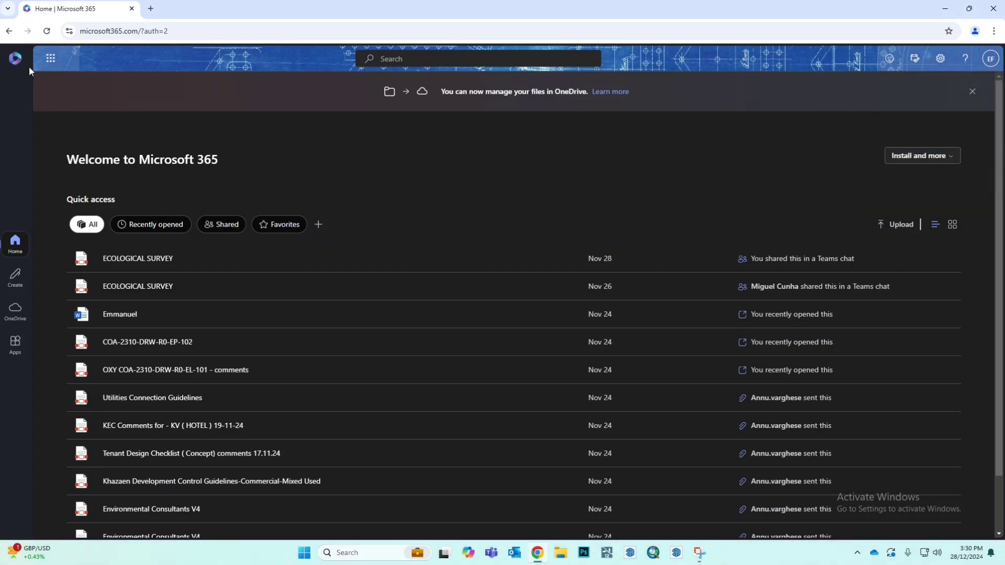
Step: Open OneDrive from the Microsoft 365 apps and open the projects folder that COA CLOUD shared with this account
{"action": "left_click", "coordinate": [49, 65]}
{"action": "left_click", "coordinate": [81, 126]}
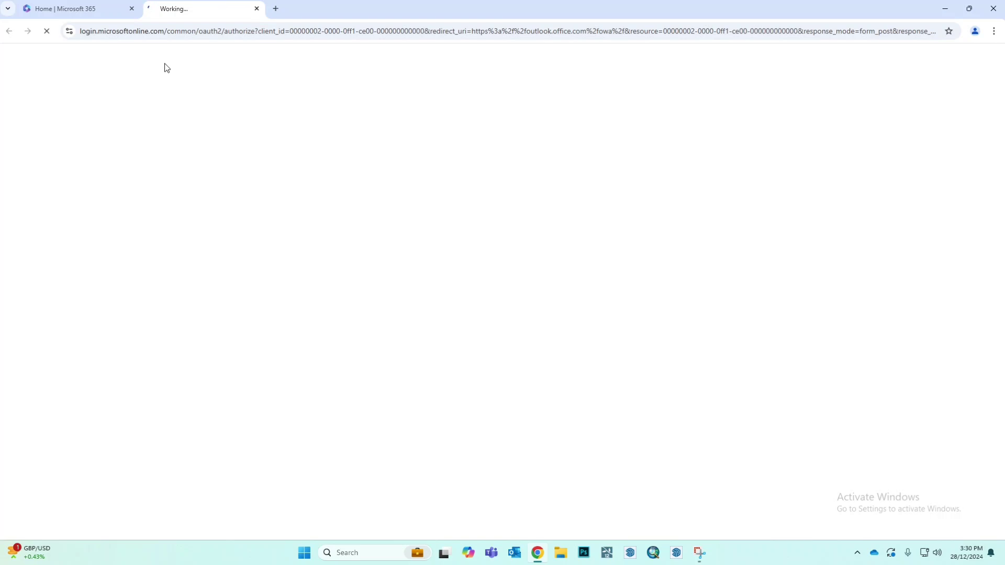
{"action": "left_click", "coordinate": [95, 8]}
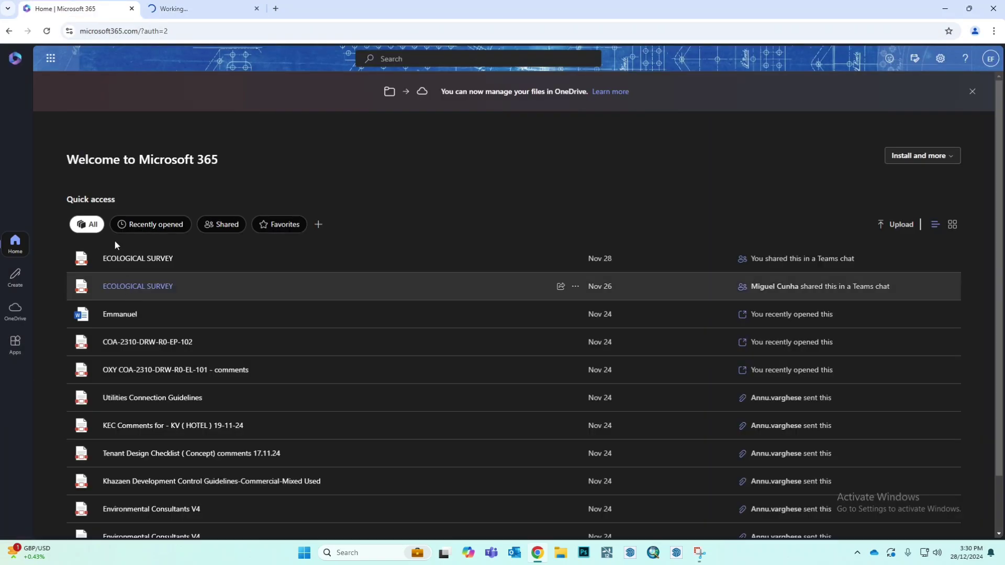
{"action": "left_click", "coordinate": [51, 60]}
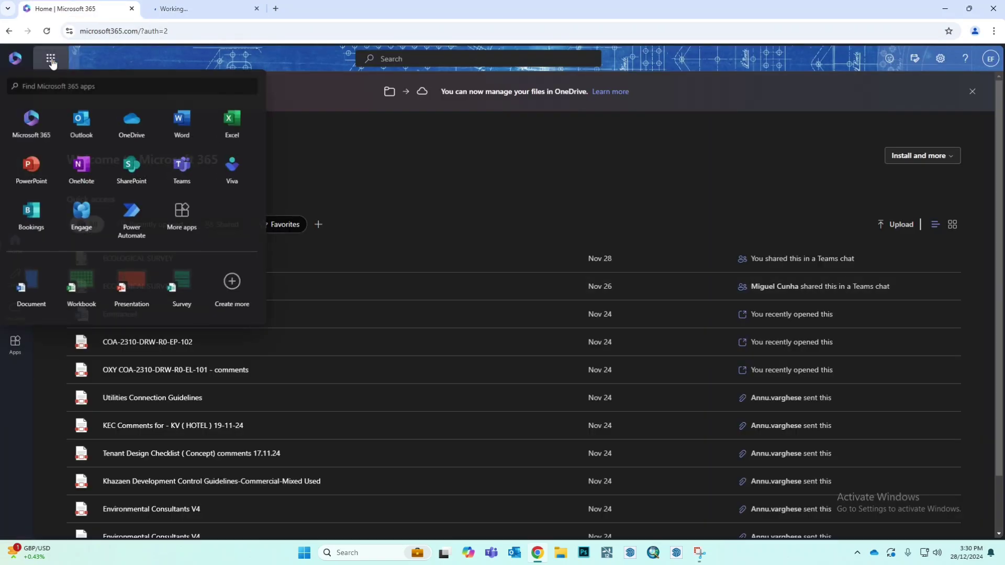
{"action": "left_click", "coordinate": [130, 130]}
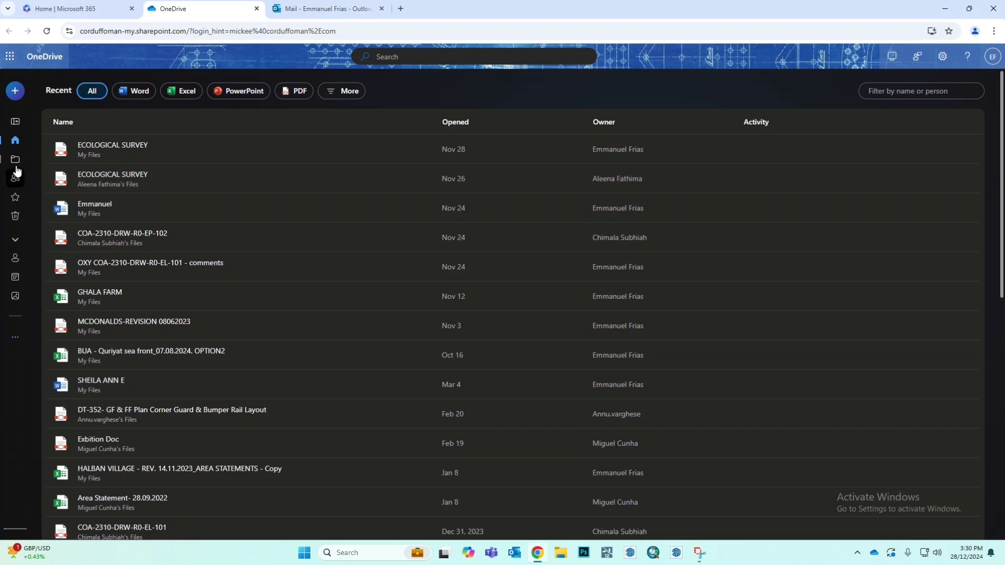
{"action": "left_click", "coordinate": [16, 185]}
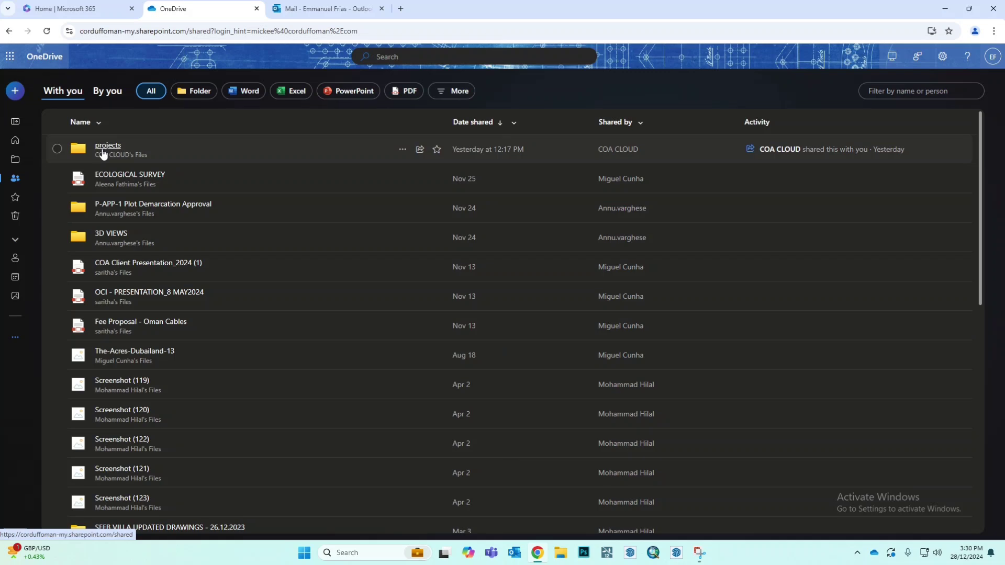
{"action": "left_click", "coordinate": [108, 146]}
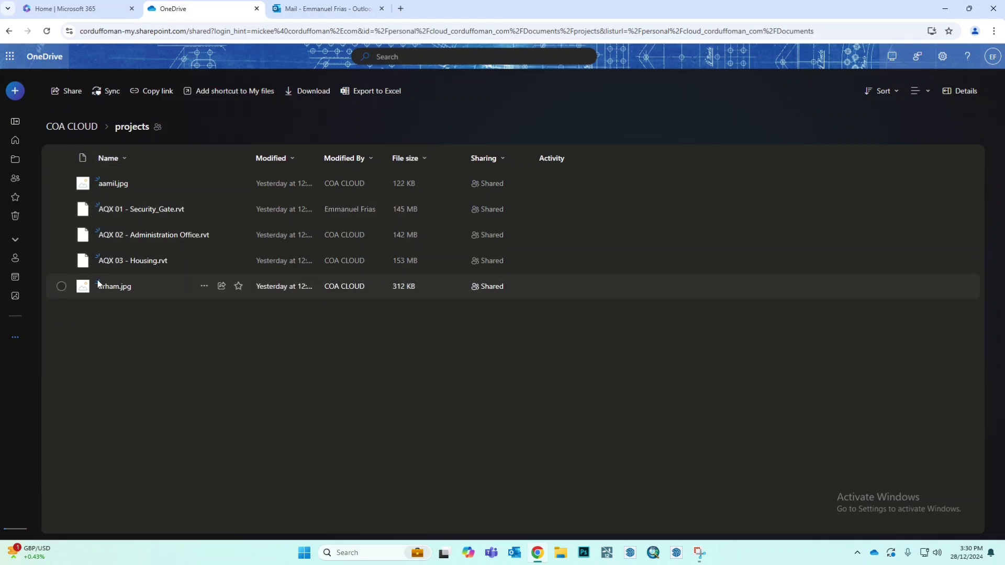
Step: Preview the shared folder's two JPG images and AQX 01 - Security_Gate.rvt, closing each preview
{"action": "left_click", "coordinate": [115, 187]}
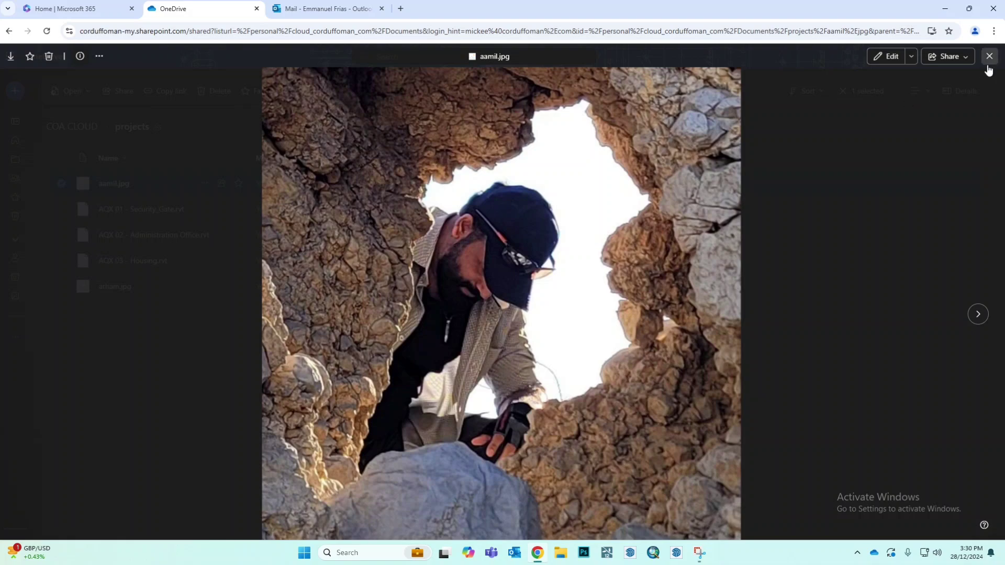
{"action": "left_click", "coordinate": [988, 64]}
{"action": "left_click", "coordinate": [115, 290]}
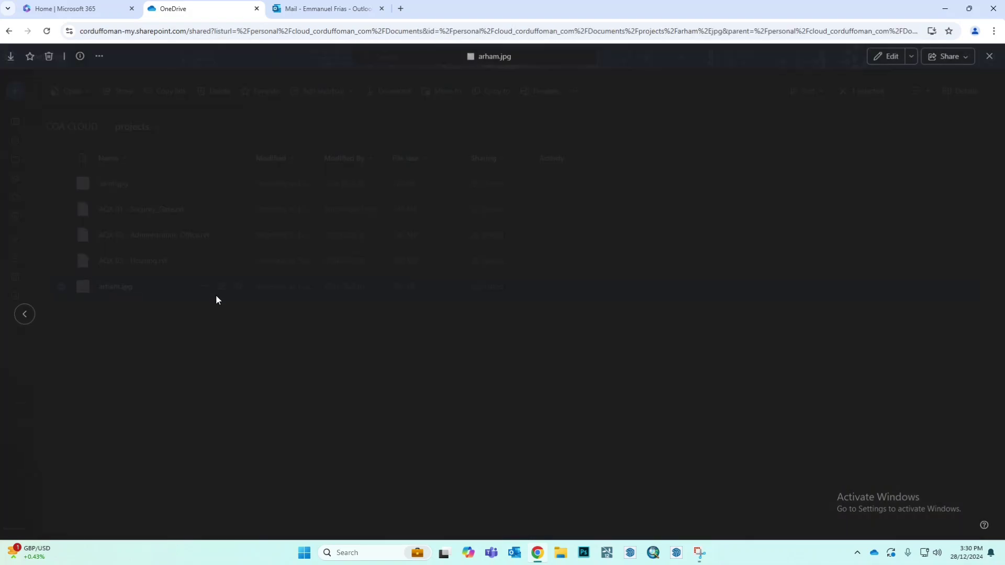
{"action": "left_click", "coordinate": [988, 62]}
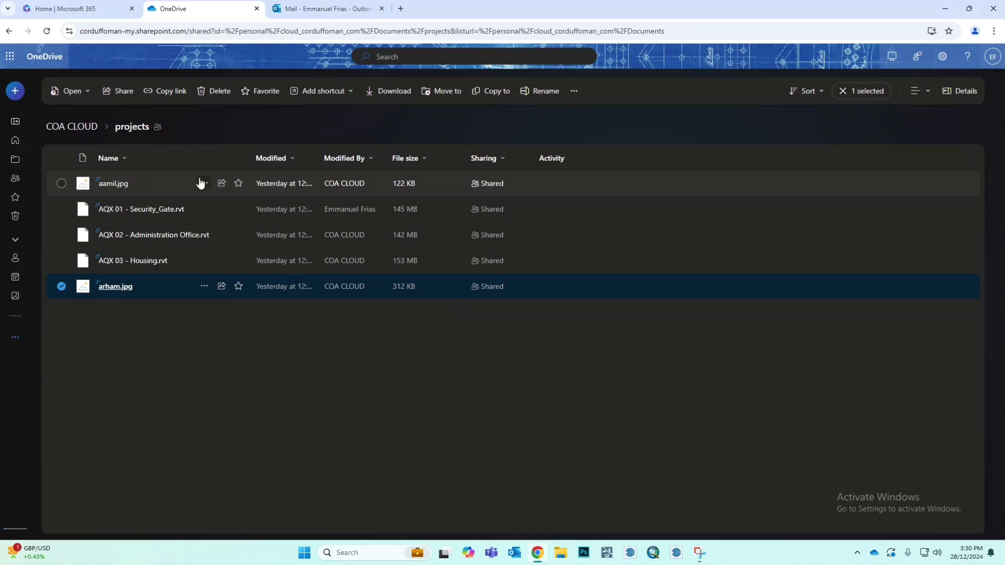
{"action": "left_click", "coordinate": [129, 212]}
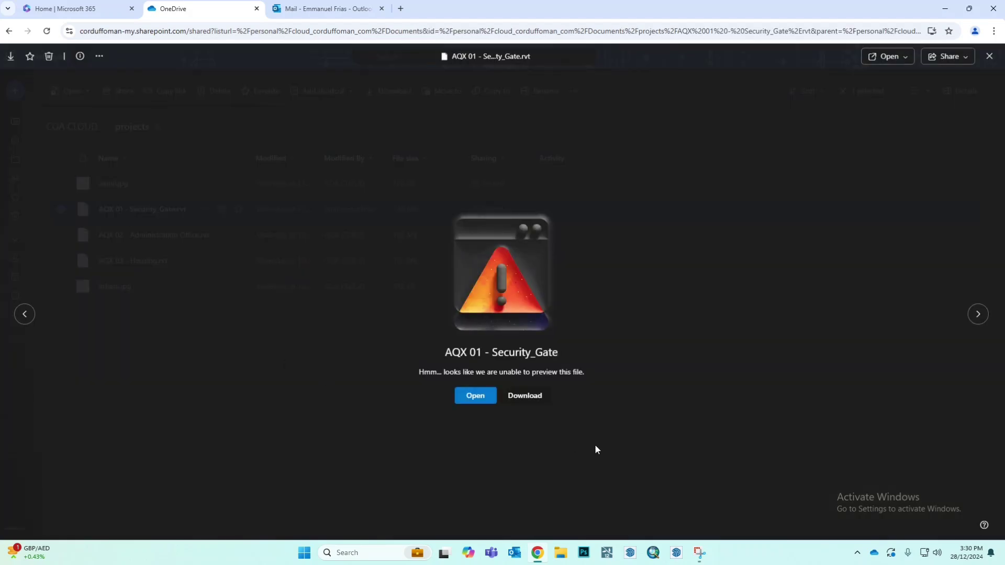
{"action": "left_click", "coordinate": [989, 56]}
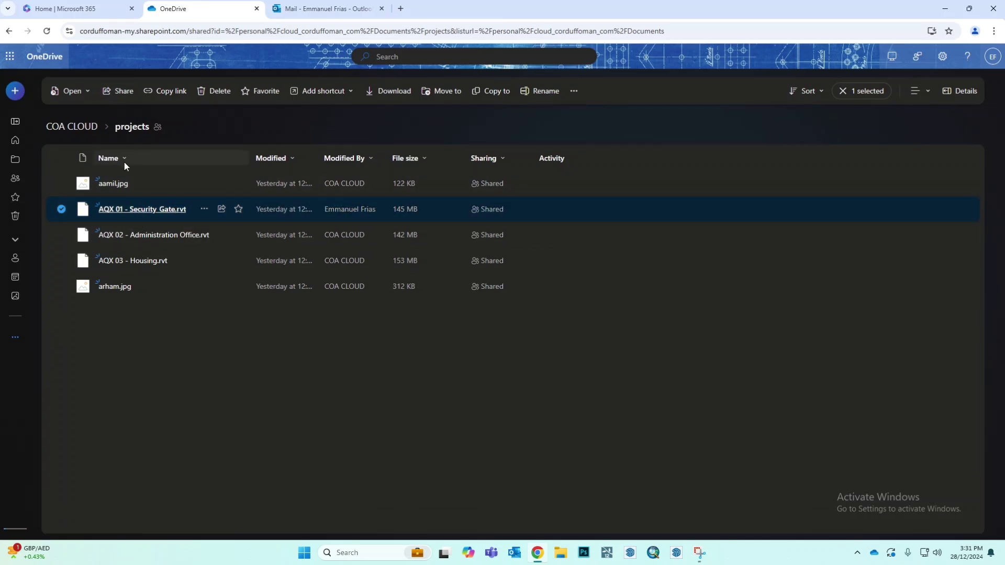
Step: Sync the shared projects folder to this computer and close the synced folder's window
{"action": "left_click", "coordinate": [268, 381]}
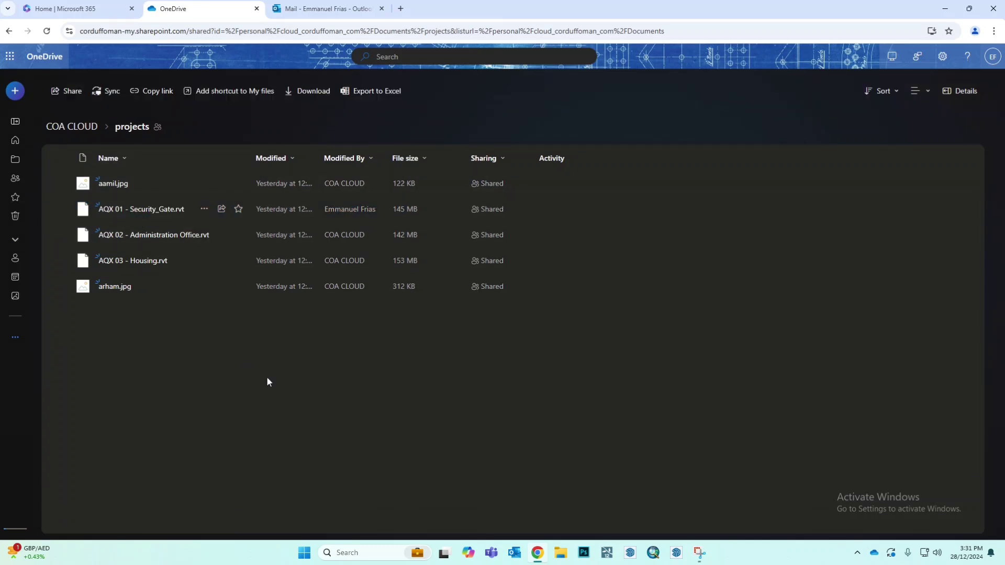
{"action": "left_click", "coordinate": [112, 92]}
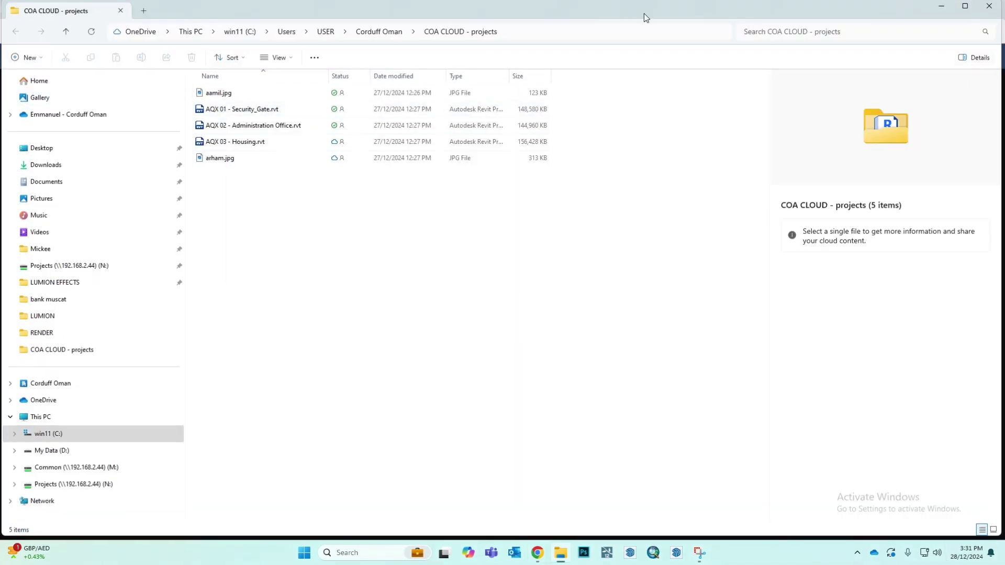
{"action": "left_click", "coordinate": [990, 12]}
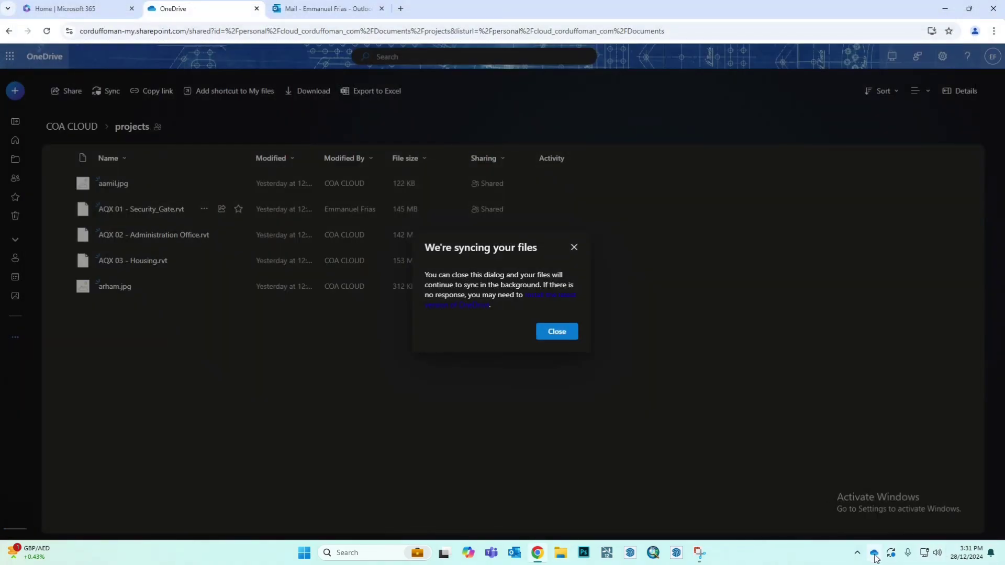
Step: Check the OneDrive sync client on this computer and minimize the browser to show the desktop
{"action": "mouse_move", "coordinate": [875, 558]}
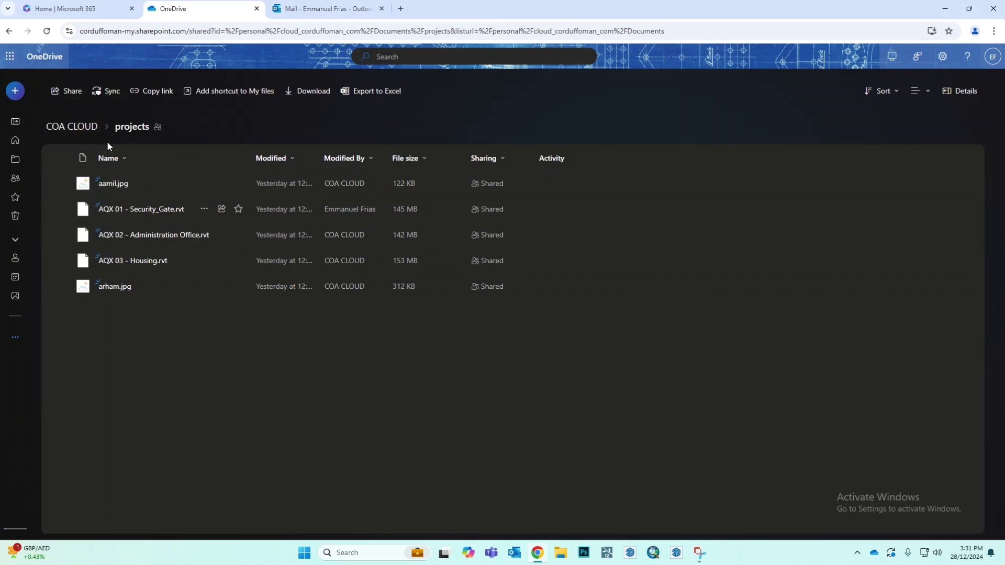
{"action": "left_click", "coordinate": [874, 554]}
{"action": "left_click", "coordinate": [739, 366]}
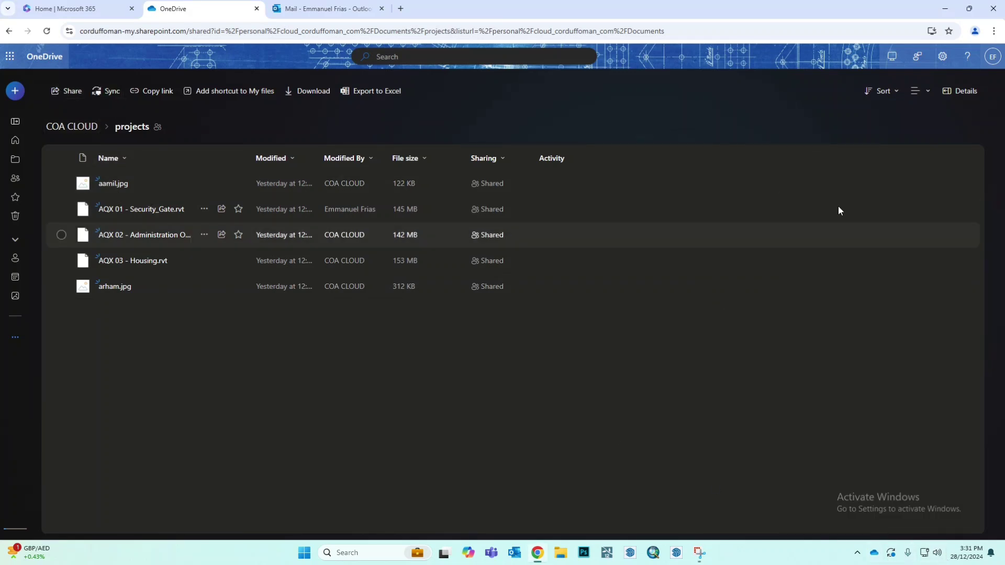
{"action": "left_click", "coordinate": [947, 9]}
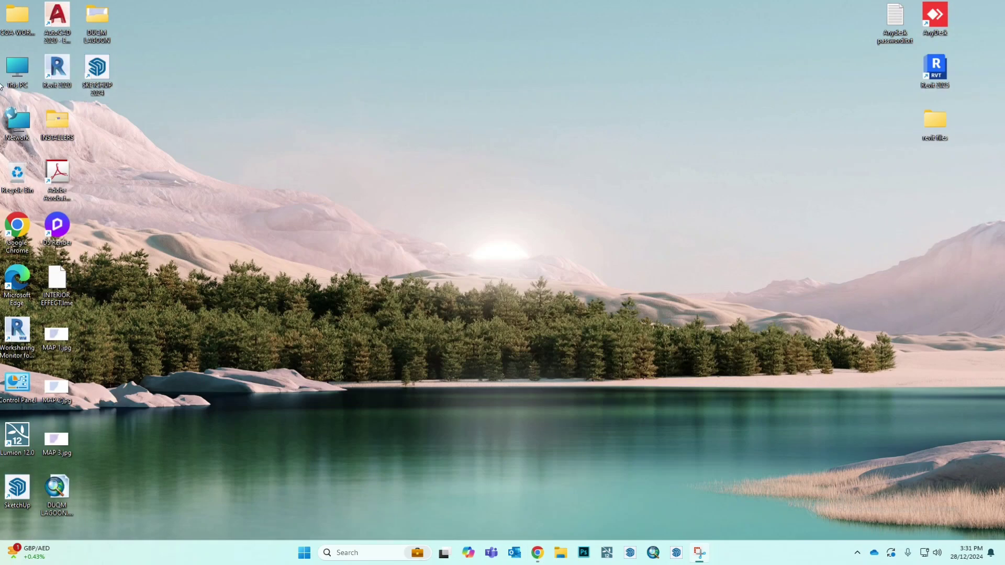
Step: Switch to File Explorer, open the COA CLOUD - projects folder under Corduff Oman and preview its first JPG image
{"action": "double_click", "coordinate": [19, 72]}
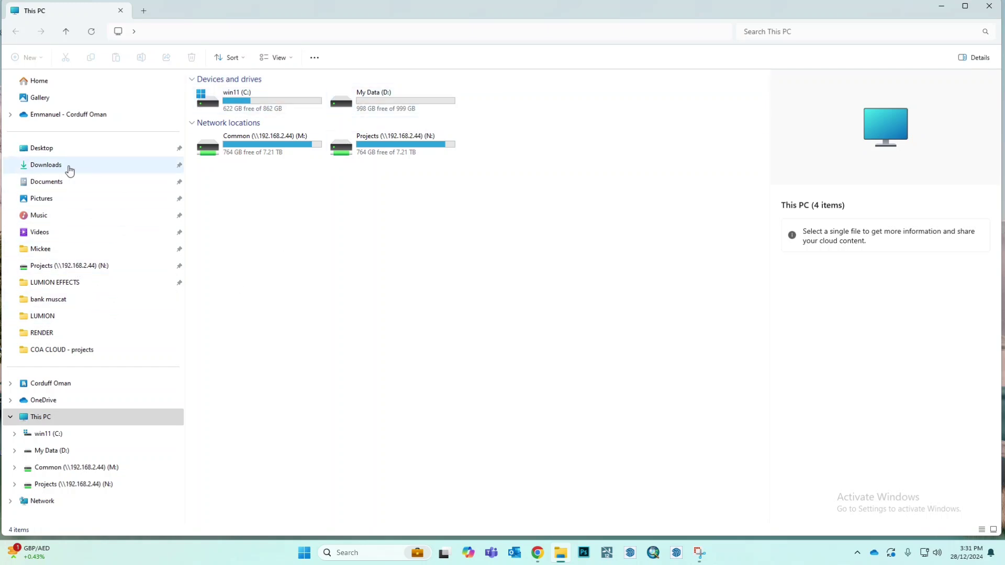
{"action": "left_click", "coordinate": [46, 419]}
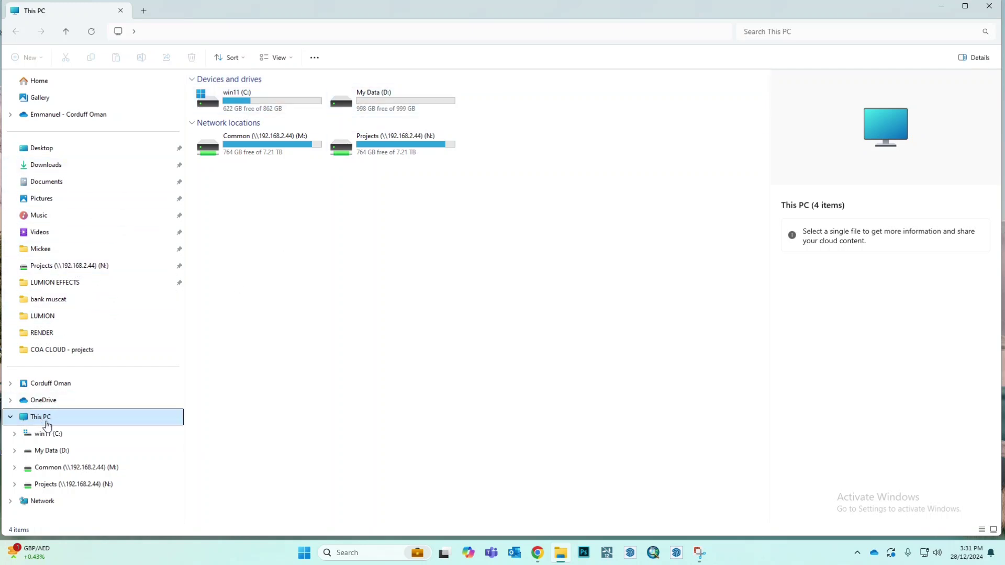
{"action": "left_click", "coordinate": [54, 387]}
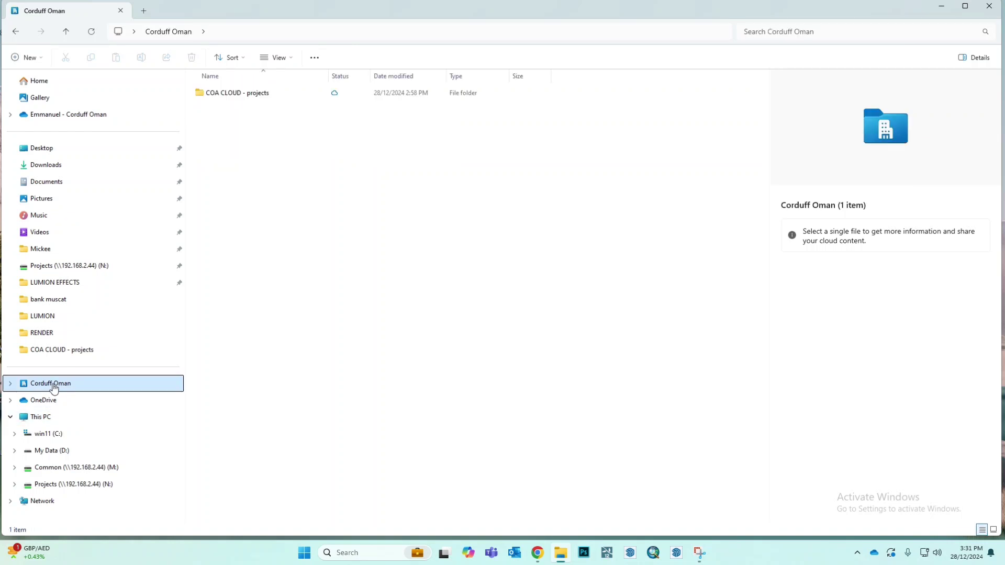
{"action": "double_click", "coordinate": [222, 99]}
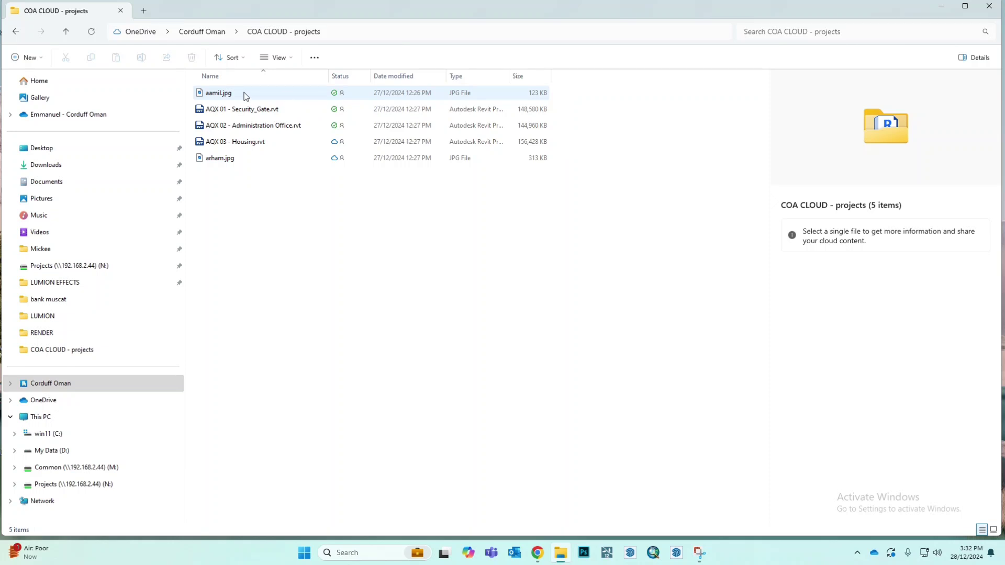
{"action": "left_click", "coordinate": [231, 97]}
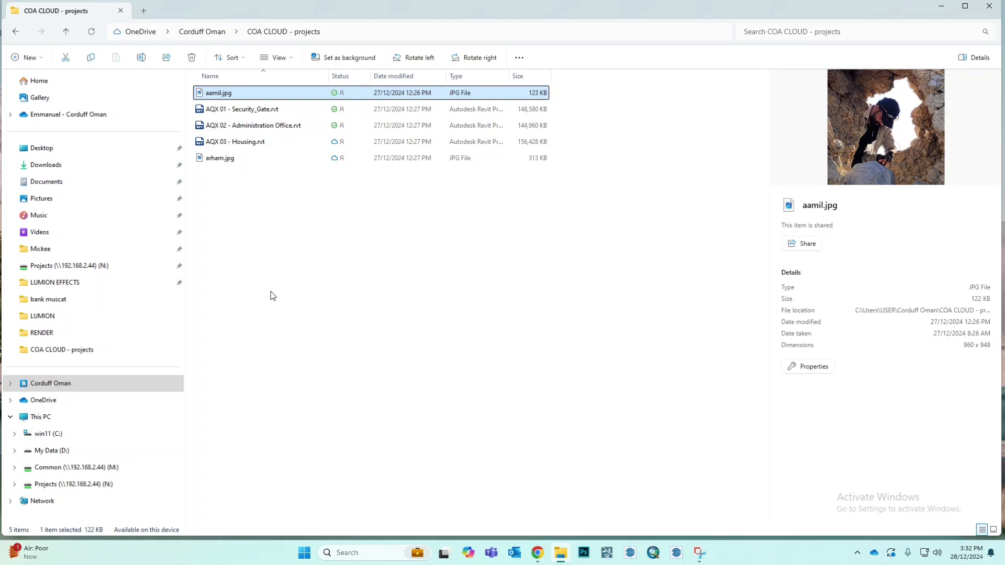
Step: Try to open AQX 01 - Security_Gate.rvt in Revit 2025 with a model upgrade, cancel the upgrade and minimize Revit
{"action": "left_click", "coordinate": [204, 111]}
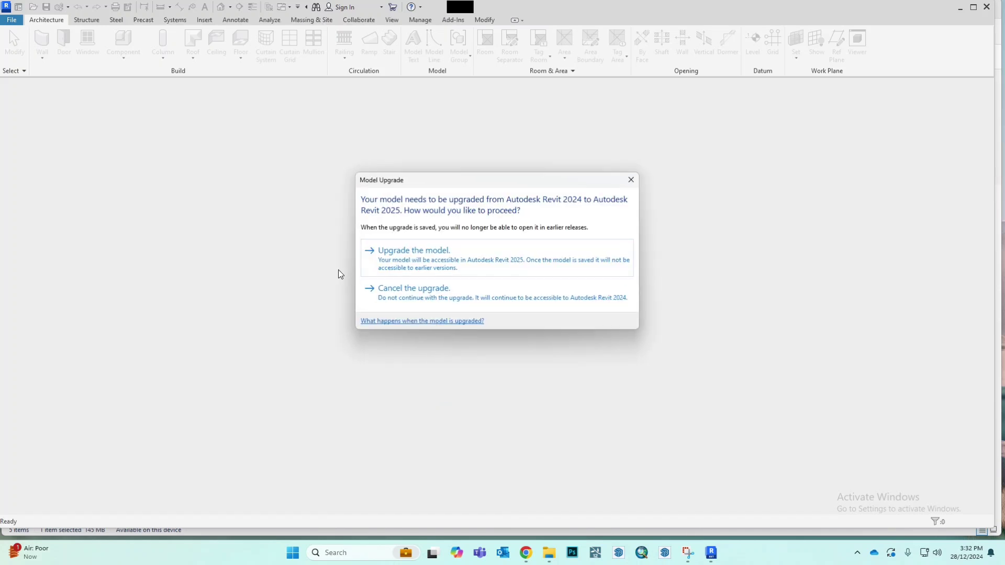
{"action": "left_click", "coordinate": [402, 255]}
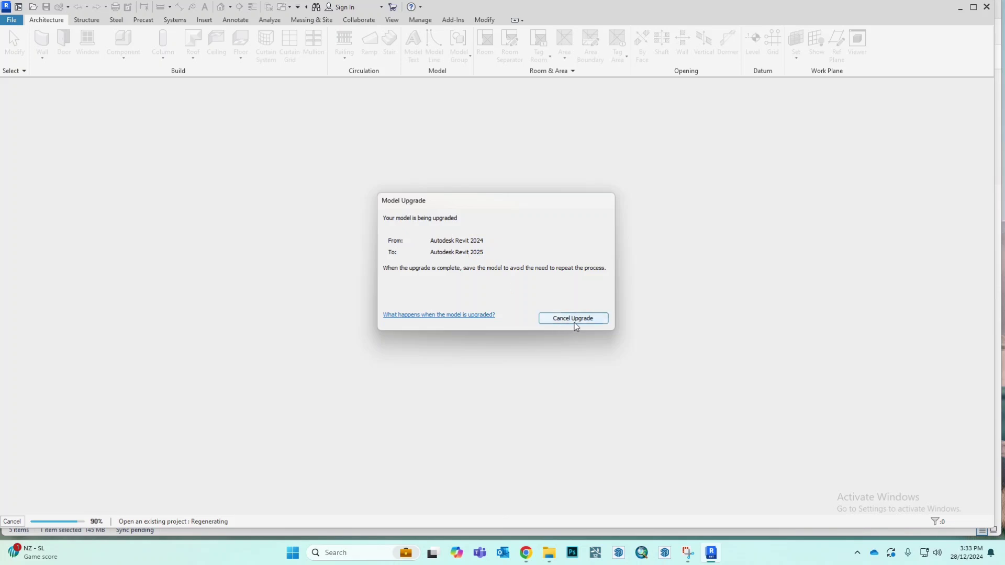
{"action": "left_click", "coordinate": [573, 319]}
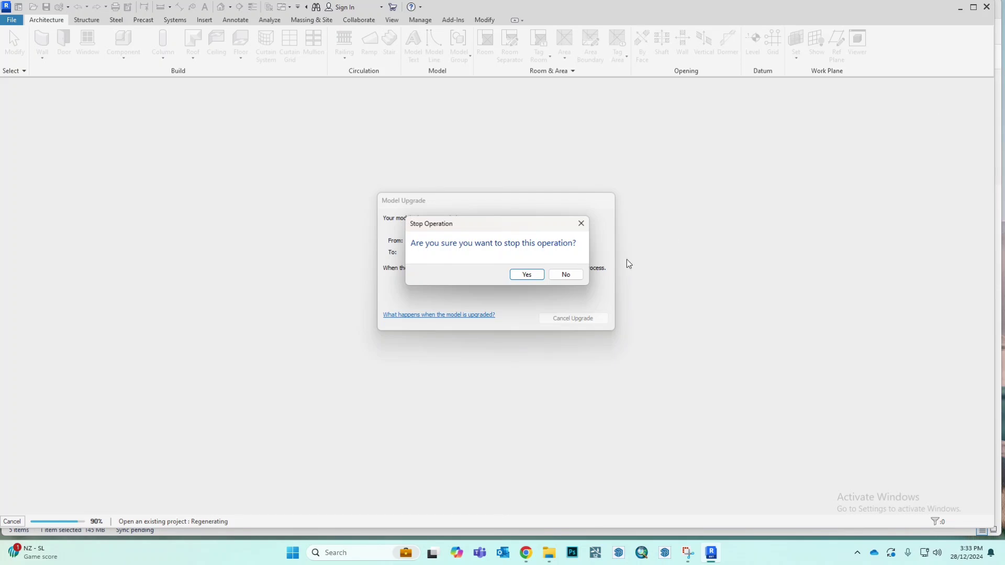
{"action": "left_click", "coordinate": [528, 275]}
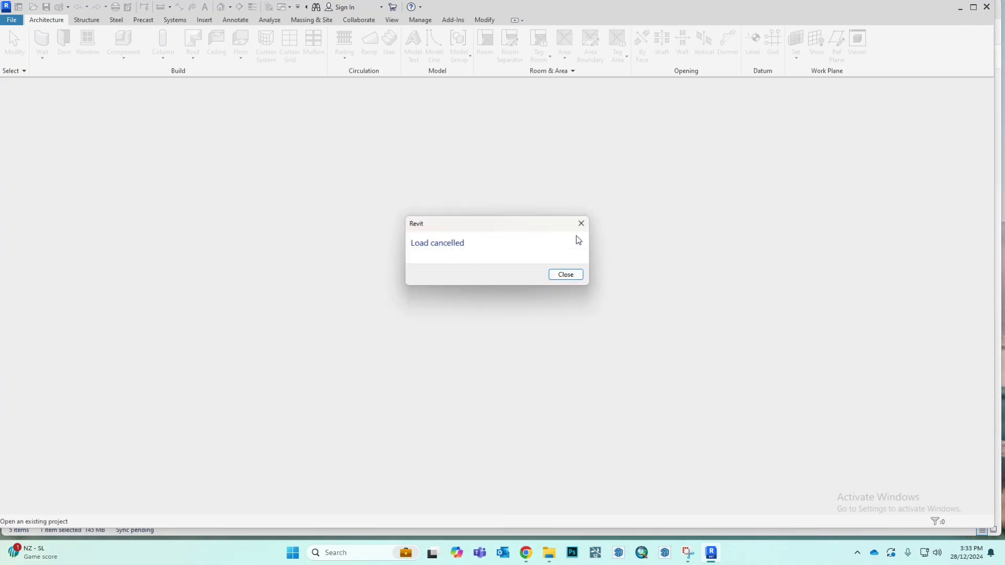
{"action": "left_click", "coordinate": [580, 223]}
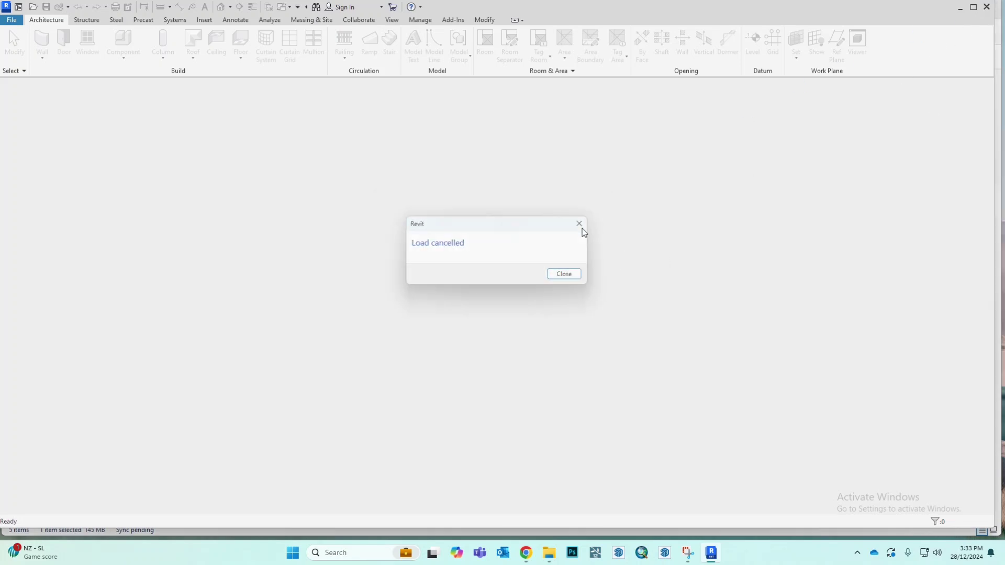
{"action": "left_click", "coordinate": [960, 9]}
Step: Rename AQX 02 - Administration Office.rvt in the synced folder as AQX 02ab - Administration Office.rvt
{"action": "left_click", "coordinate": [244, 131]}
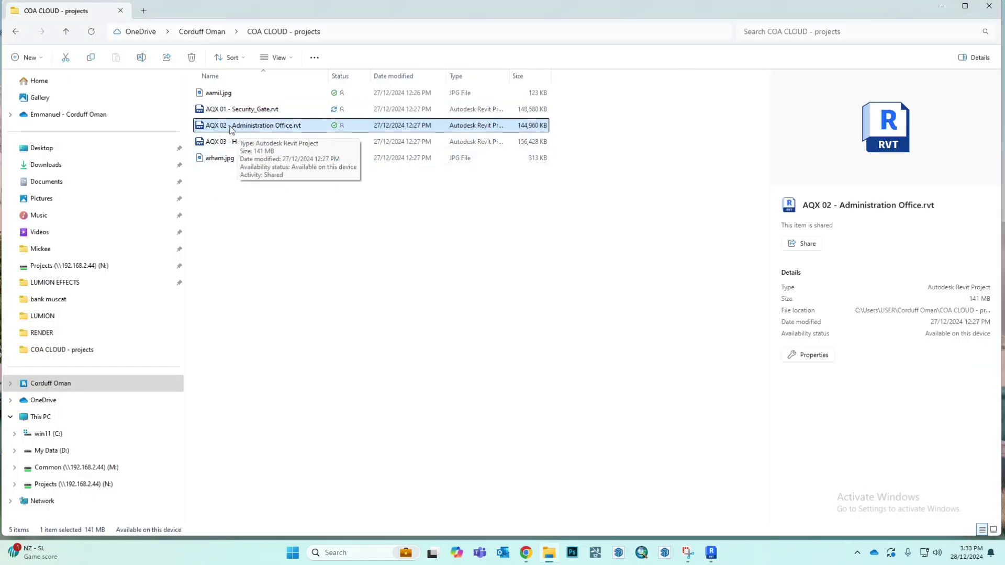
{"action": "right_click", "coordinate": [237, 129]}
{"action": "left_click", "coordinate": [286, 140]}
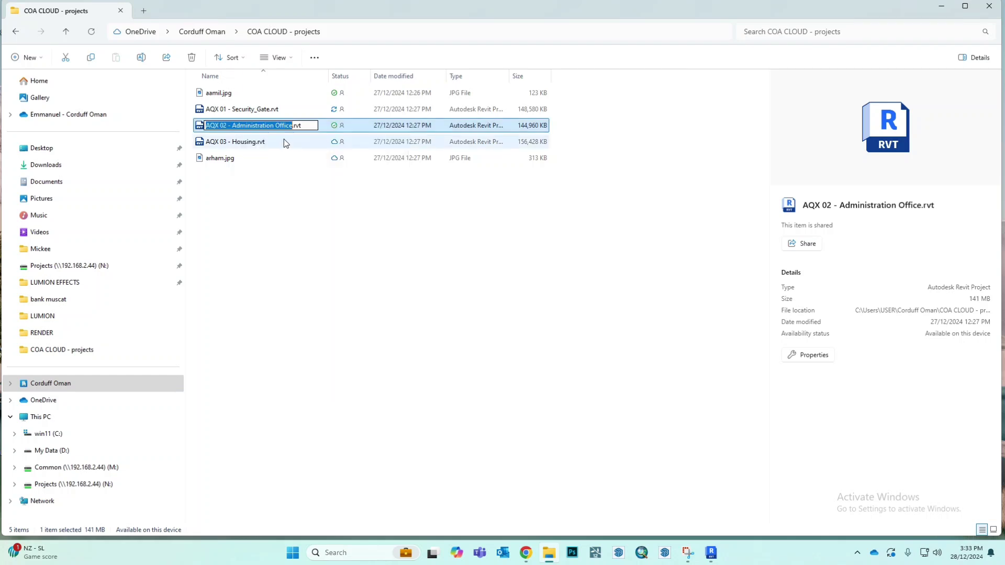
{"action": "left_click", "coordinate": [227, 125]}
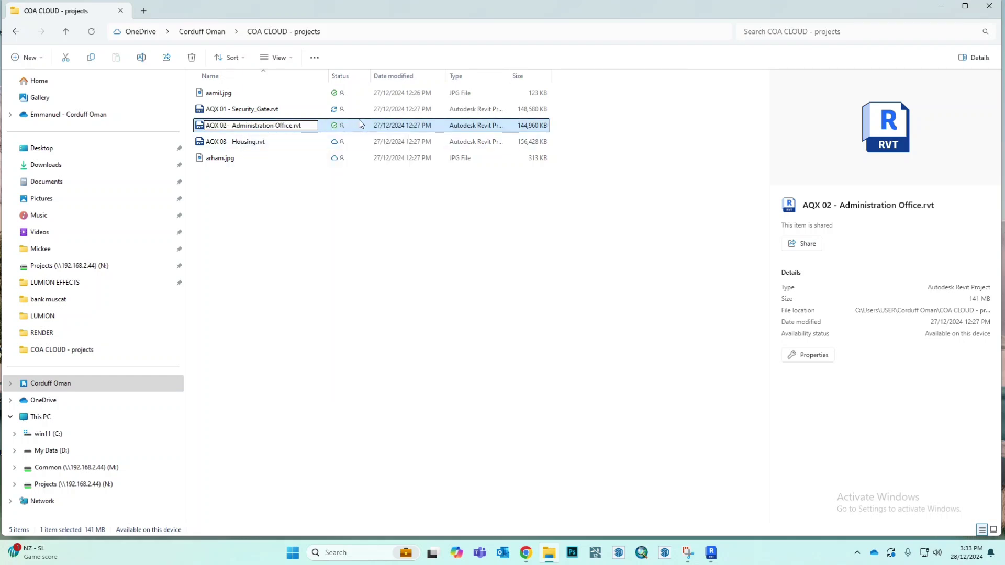
{"action": "type", "text": "ab"}
{"action": "key", "text": "Return"}
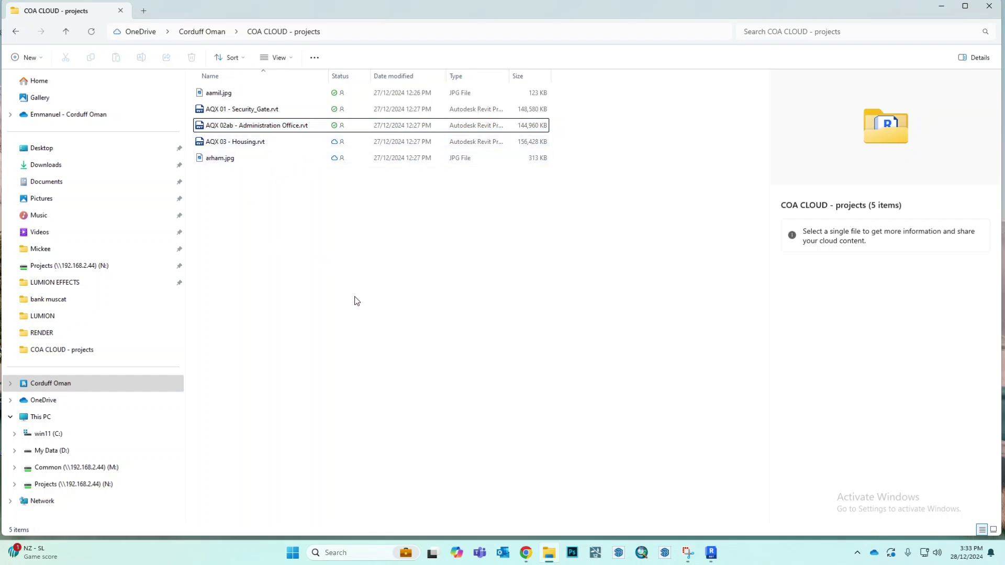
{"action": "left_click", "coordinate": [247, 129]}
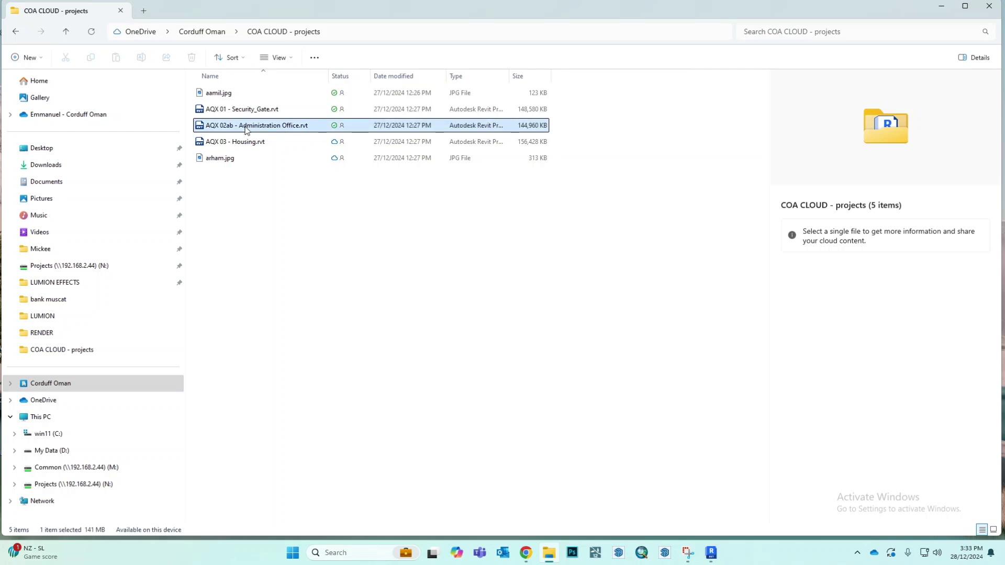
{"action": "left_click", "coordinate": [369, 283]}
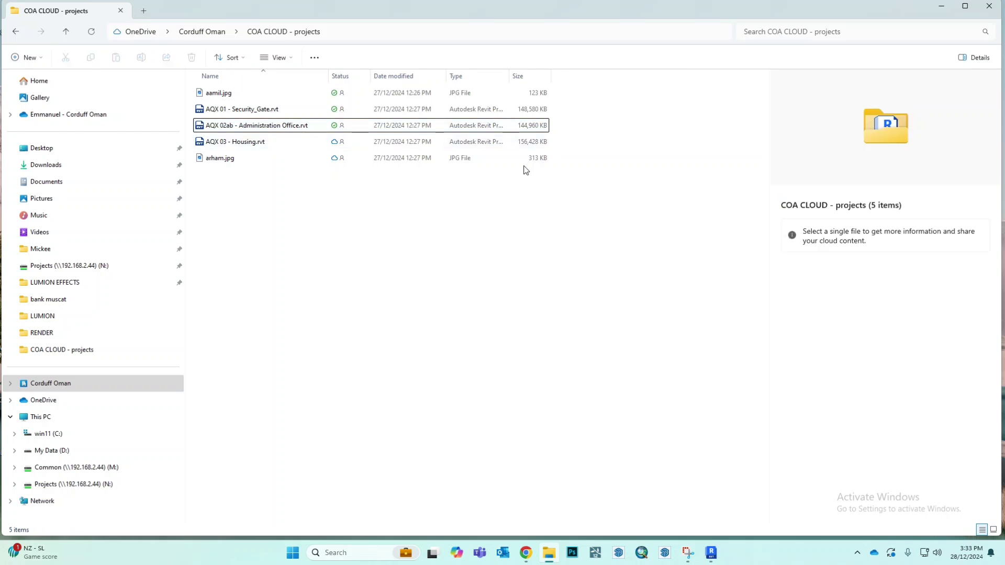
{"action": "mouse_move", "coordinate": [521, 118]}
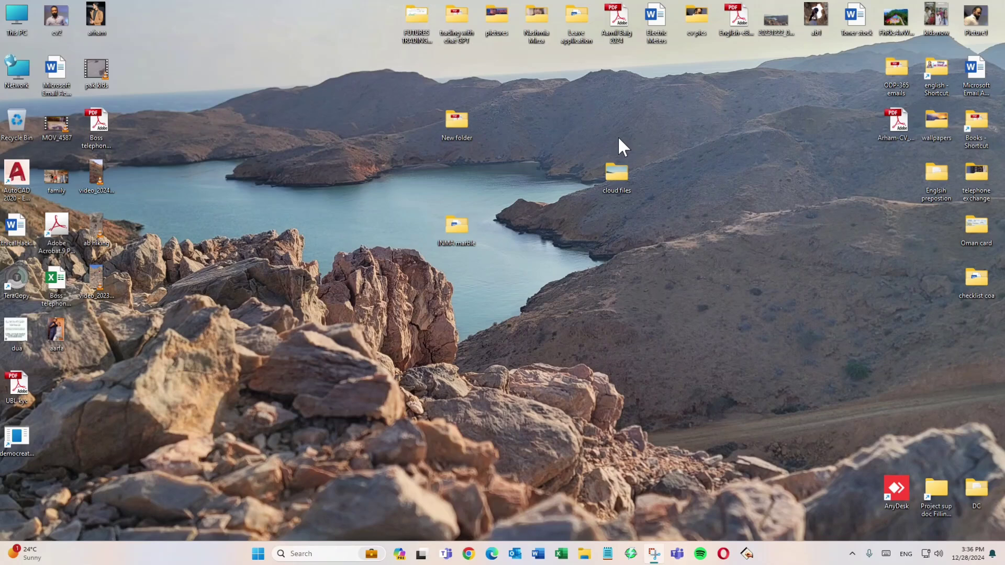
Step: Switch to Microsoft Edge, open portal.office.com and check which Microsoft 365 account is signed in
{"action": "left_click", "coordinate": [492, 554]}
{"action": "left_click", "coordinate": [331, 28]}
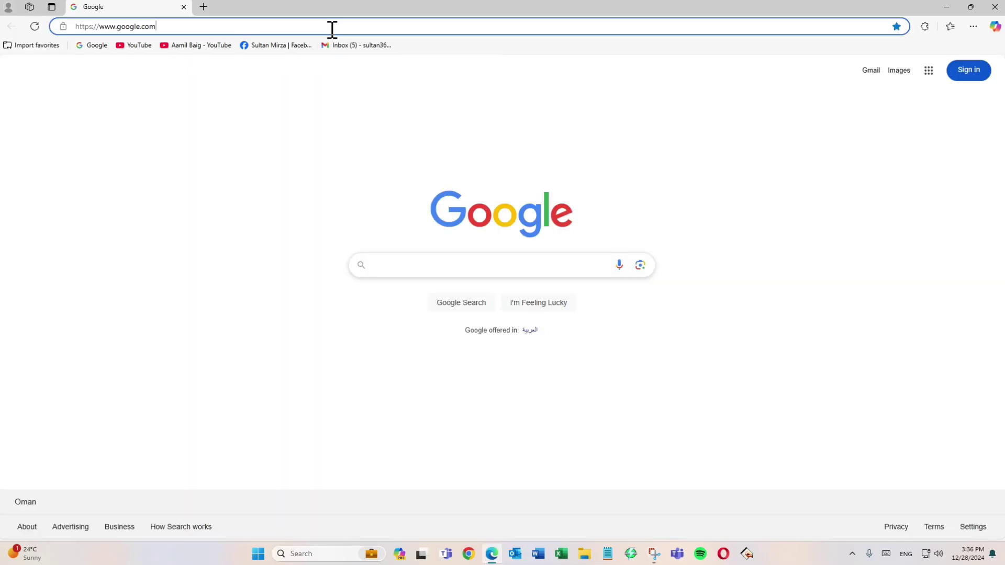
{"action": "key", "text": "ctrl+a"}
{"action": "type", "text": "portal.office.com"}
{"action": "key", "text": "Return"}
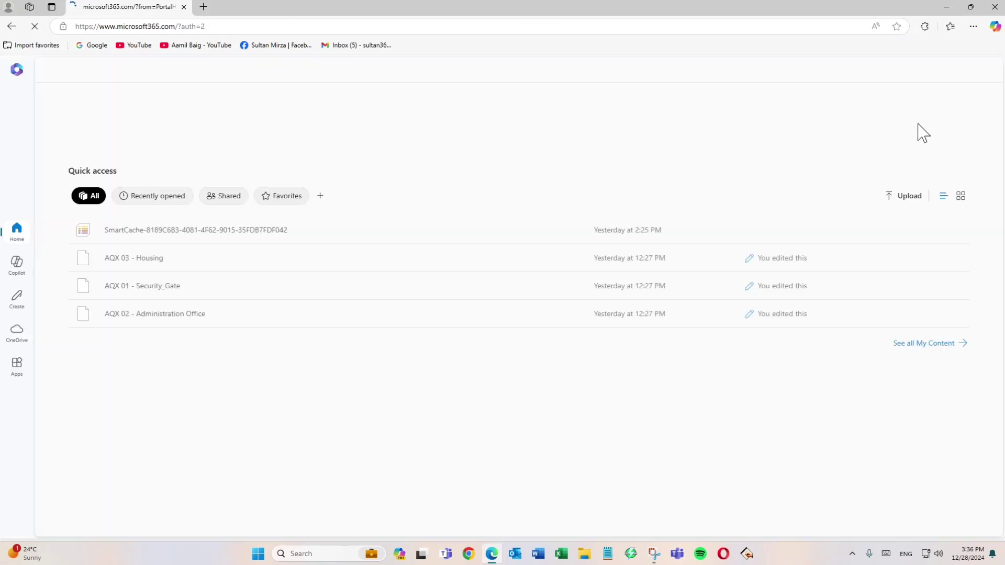
{"action": "left_click", "coordinate": [988, 72]}
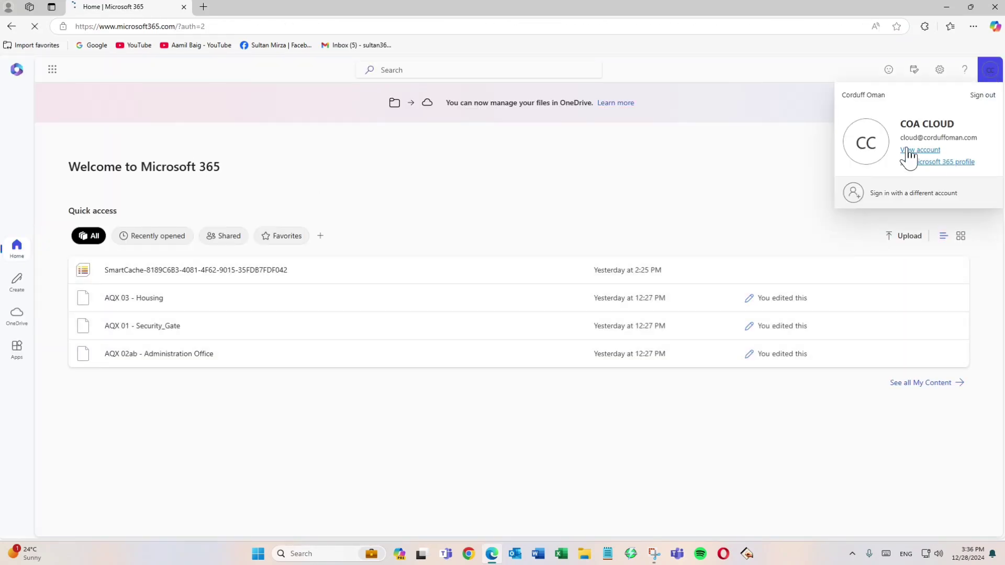
{"action": "left_click", "coordinate": [488, 176]}
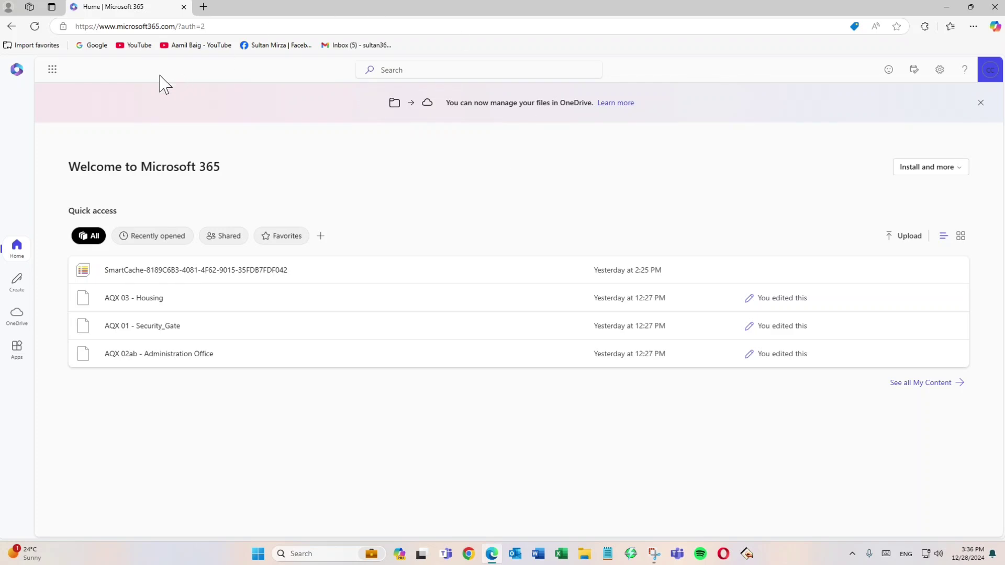
Step: Open OneDrive from the Microsoft 365 apps, check the shared files view and open the projects folder in My files
{"action": "left_click", "coordinate": [52, 69]}
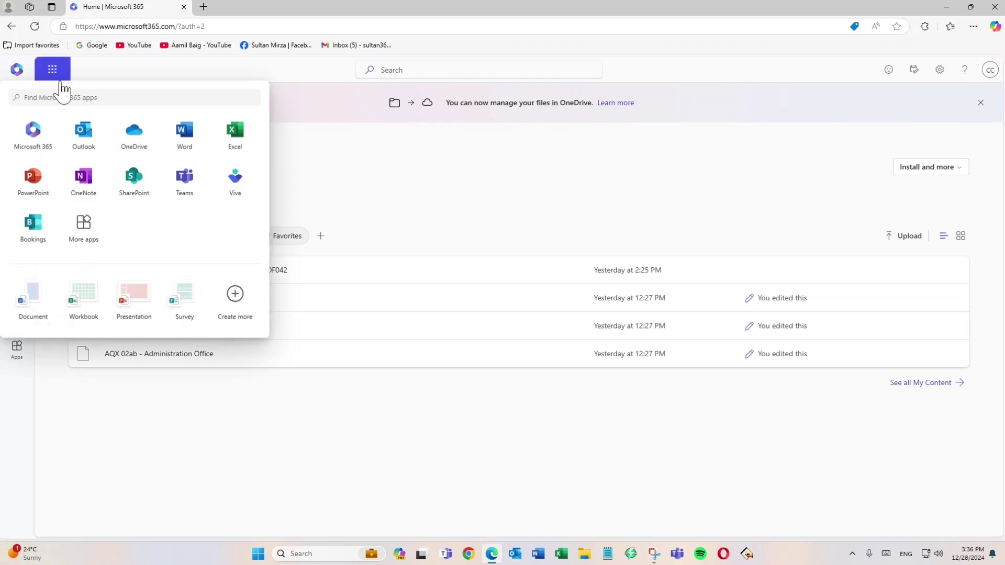
{"action": "left_click", "coordinate": [137, 142]}
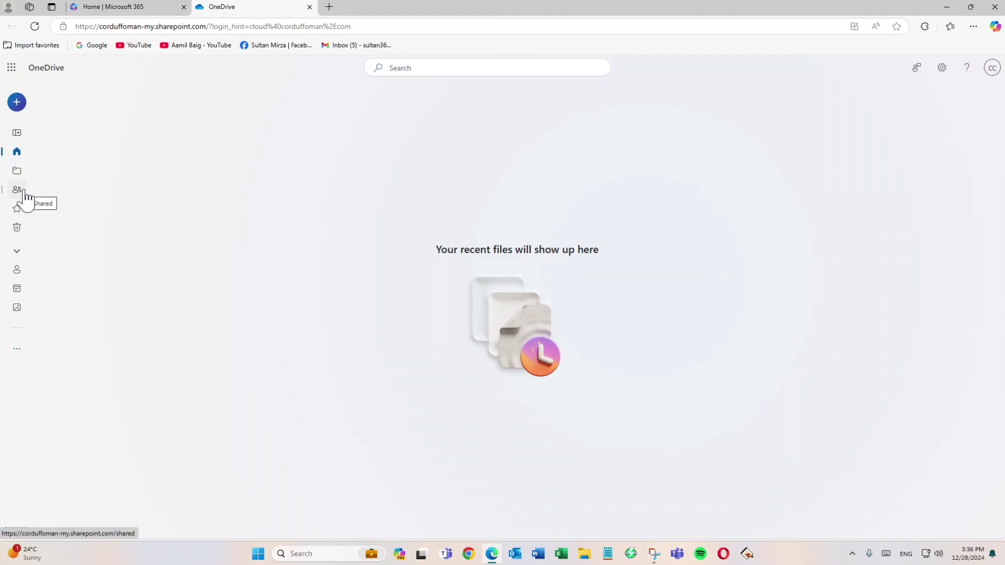
{"action": "left_click", "coordinate": [16, 189]}
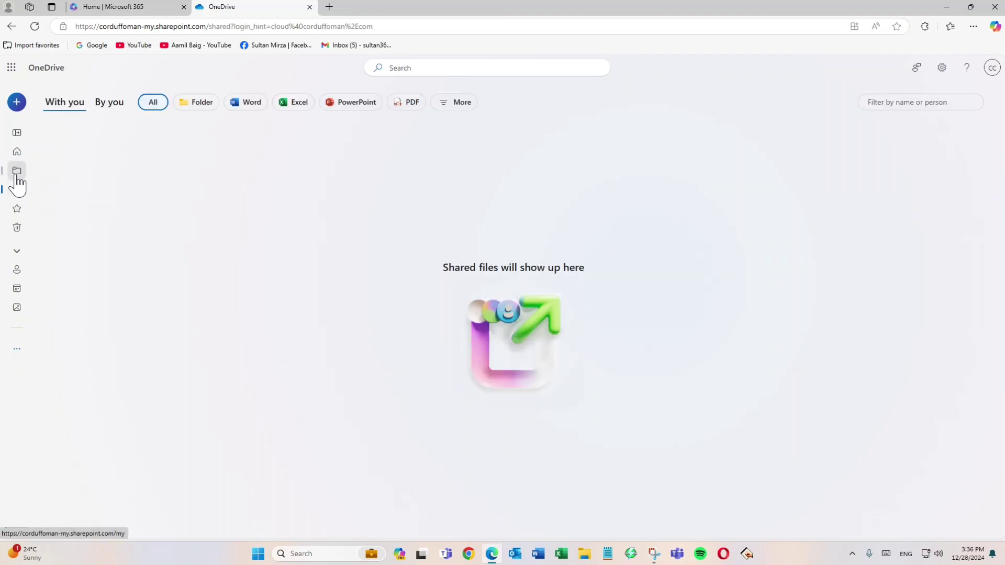
{"action": "left_click", "coordinate": [17, 171]}
{"action": "left_click", "coordinate": [113, 186]}
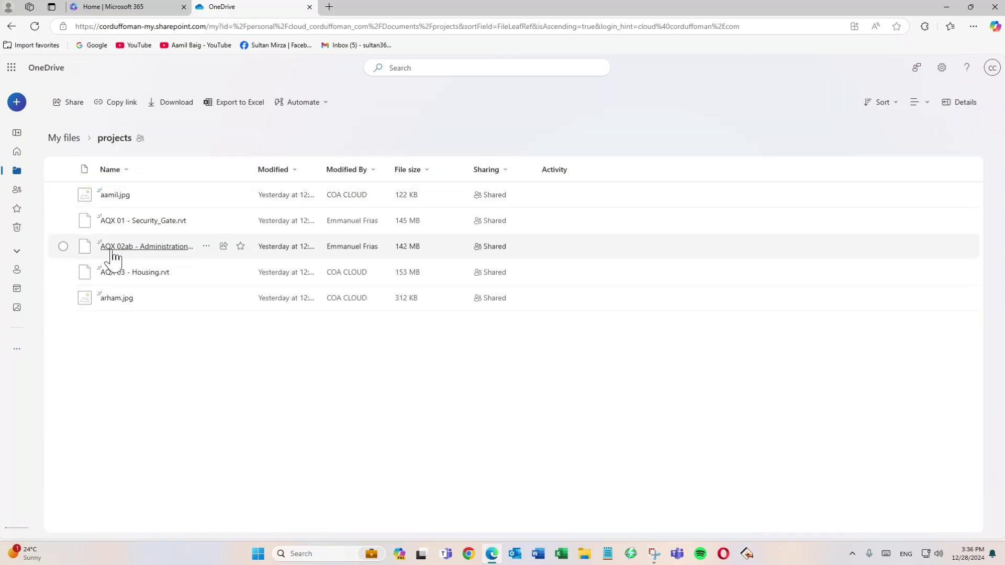
Step: Try to preview AQX 02ab - Administration Office.rvt online, close the preview and view the options for creating or uploading items in the projects folder
{"action": "mouse_move", "coordinate": [129, 256]}
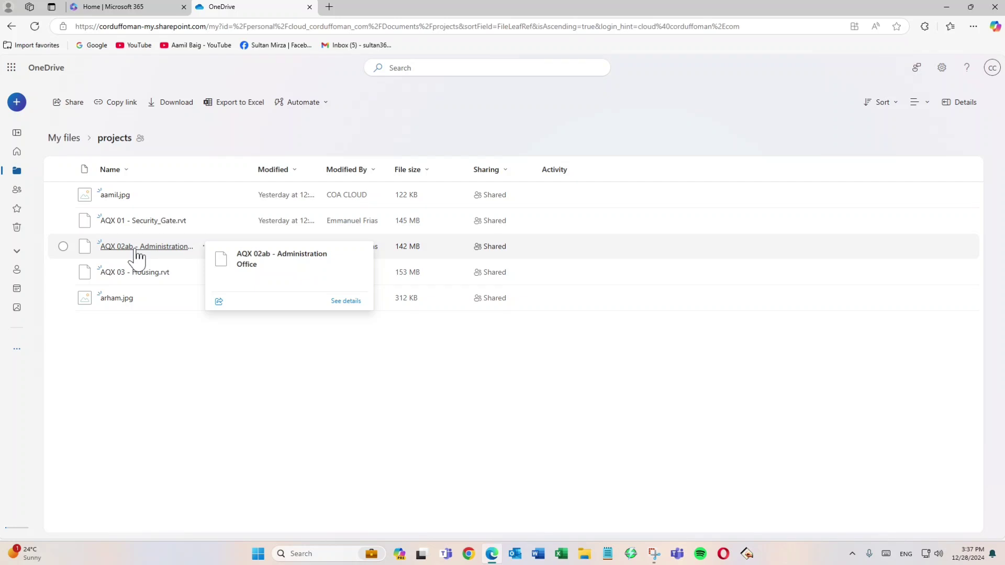
{"action": "left_click", "coordinate": [137, 256]}
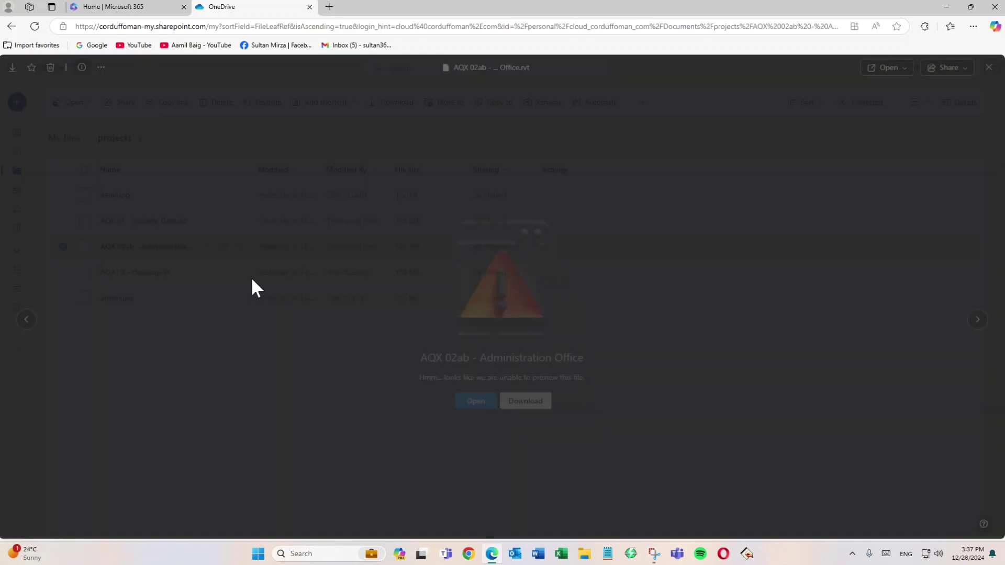
{"action": "left_click", "coordinate": [988, 67]}
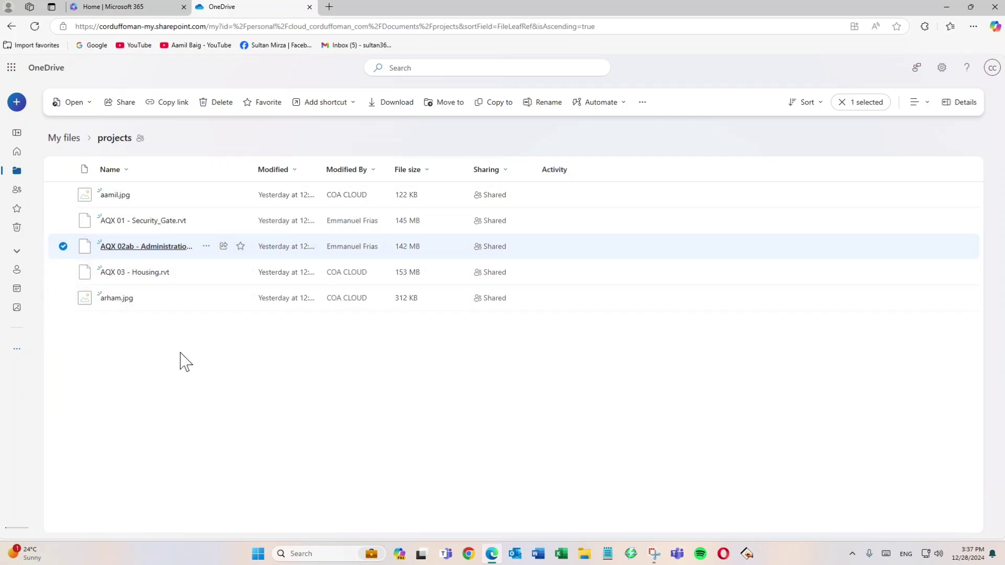
{"action": "left_click", "coordinate": [17, 102]}
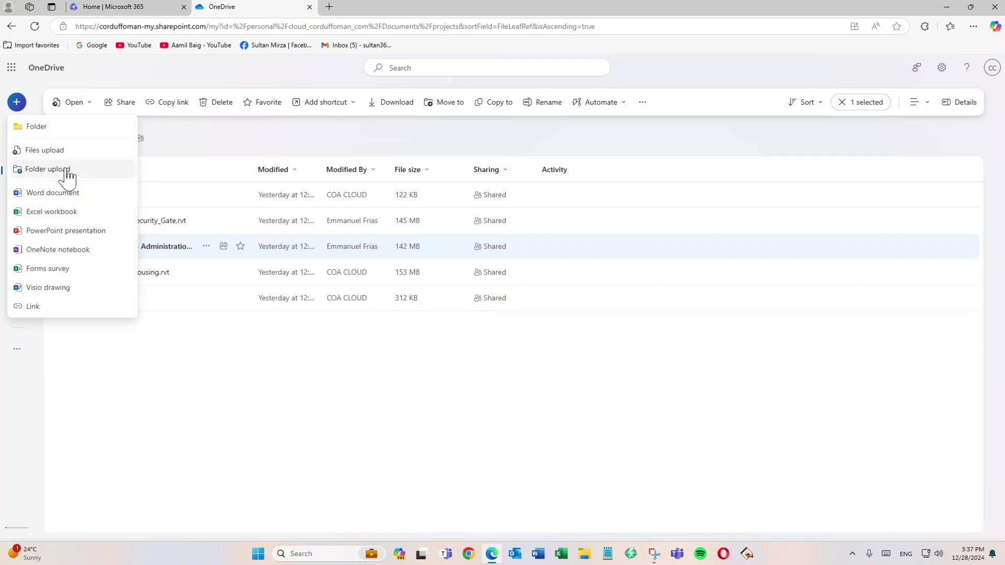
{"action": "left_click", "coordinate": [394, 367]}
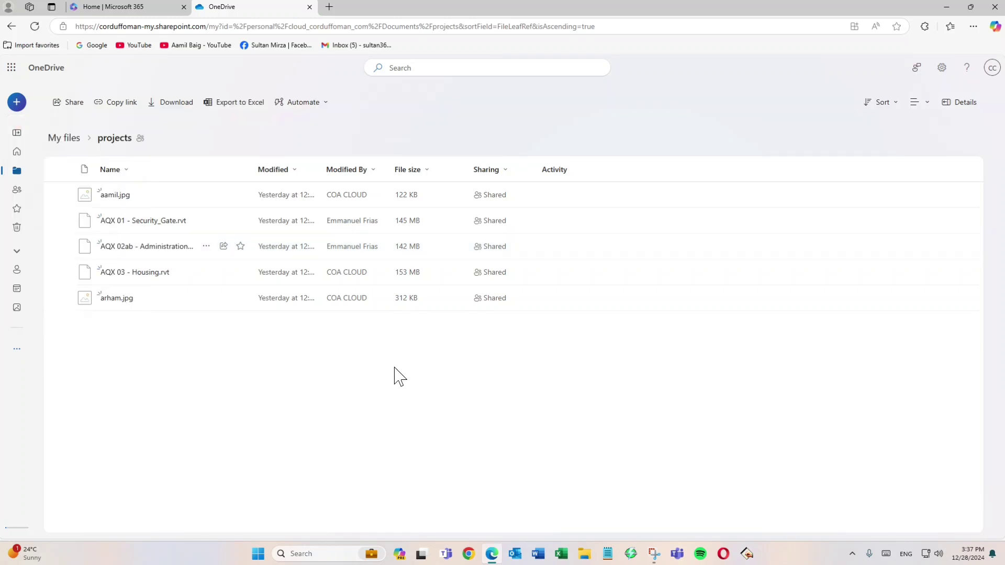